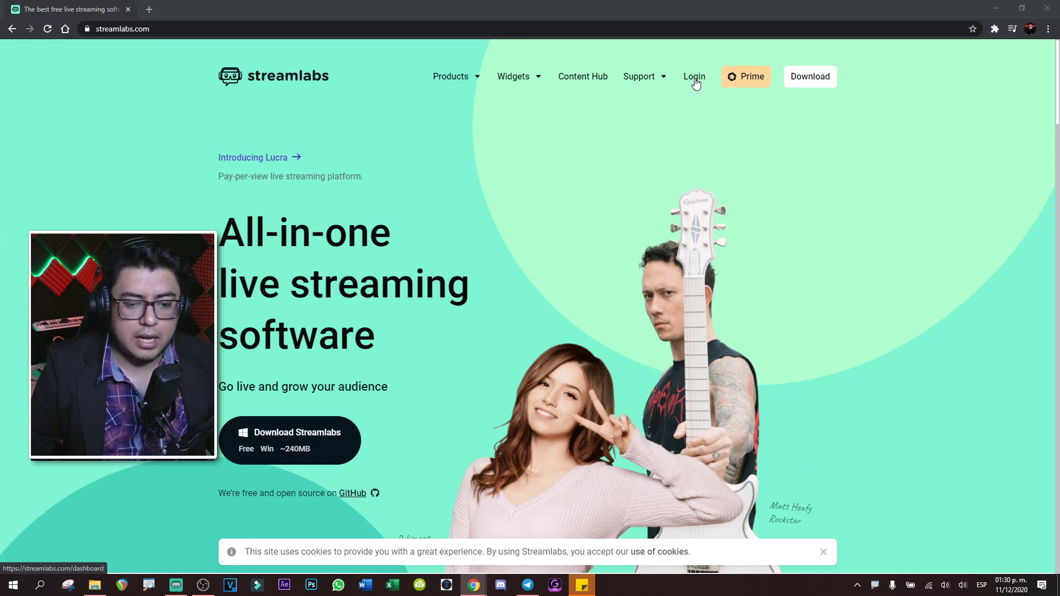
Log in to Streamlabs with the YouTube account and open the Alert Box feature.
left_click(695, 79)
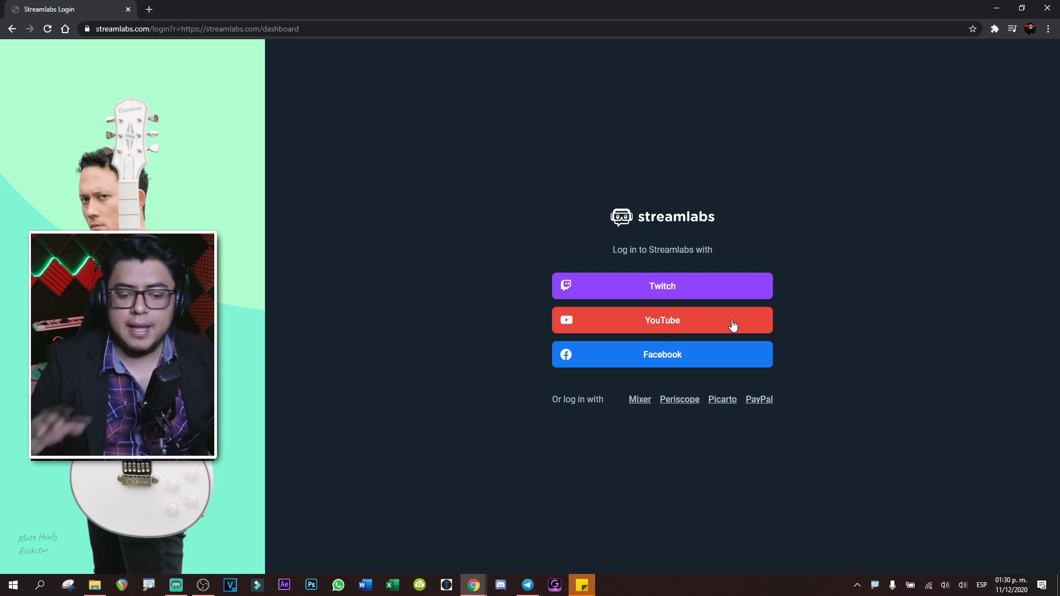
left_click(733, 326)
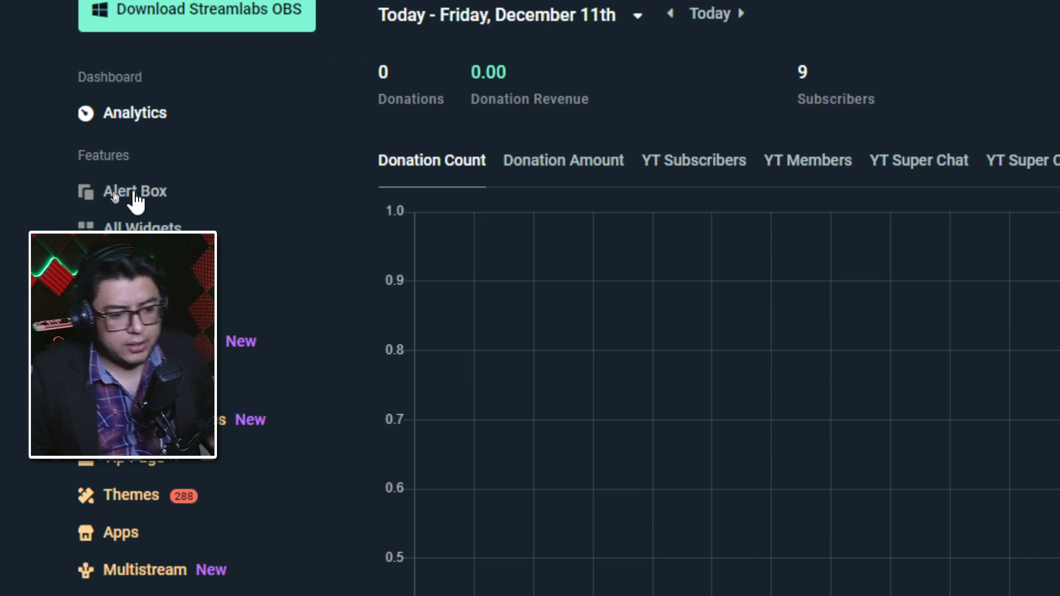
left_click(135, 195)
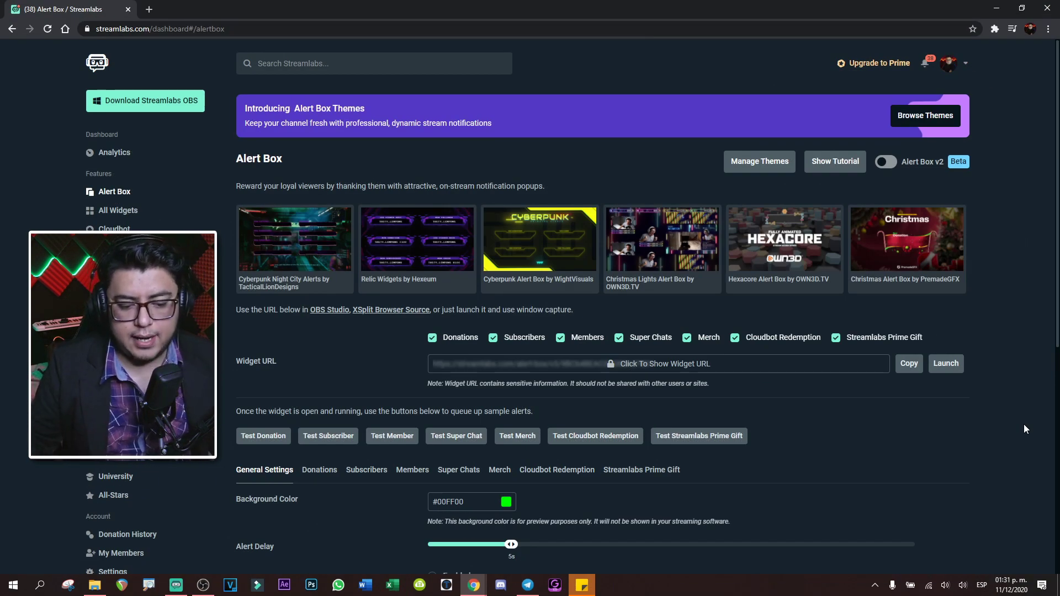
Open the Alert Box settings for subscribers and bring up its layout, message, image and sound options.
scroll(1024, 428, "down", 2)
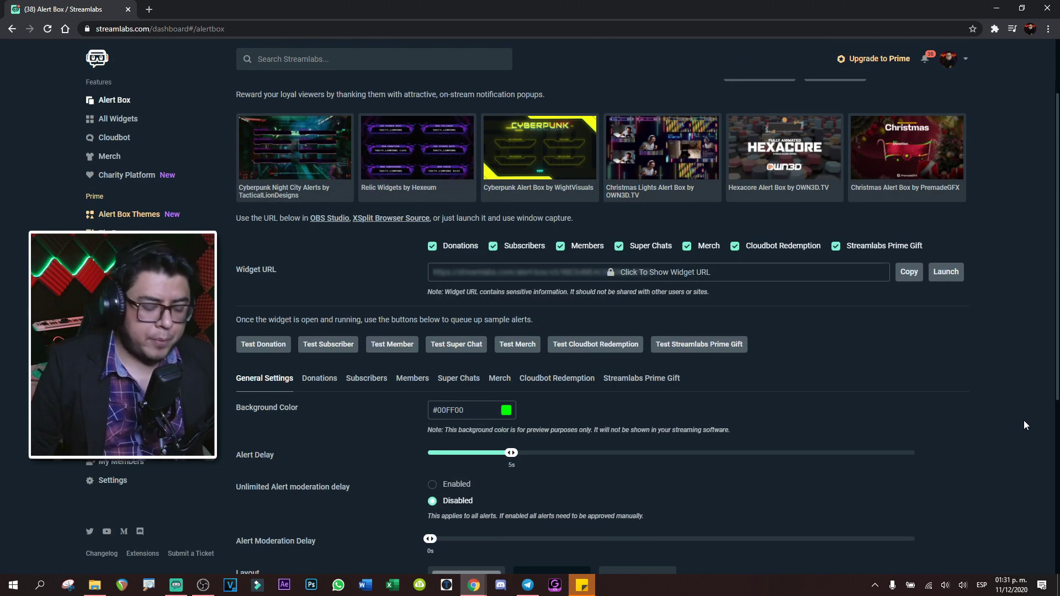
scroll(1024, 424, "down", 2)
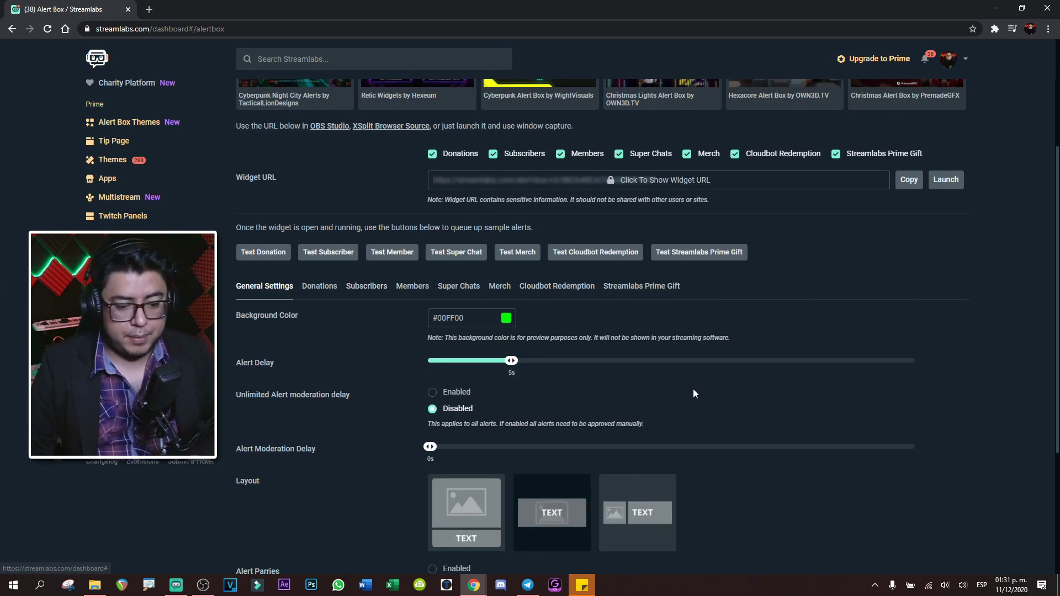
scroll(693, 388, "down", 2)
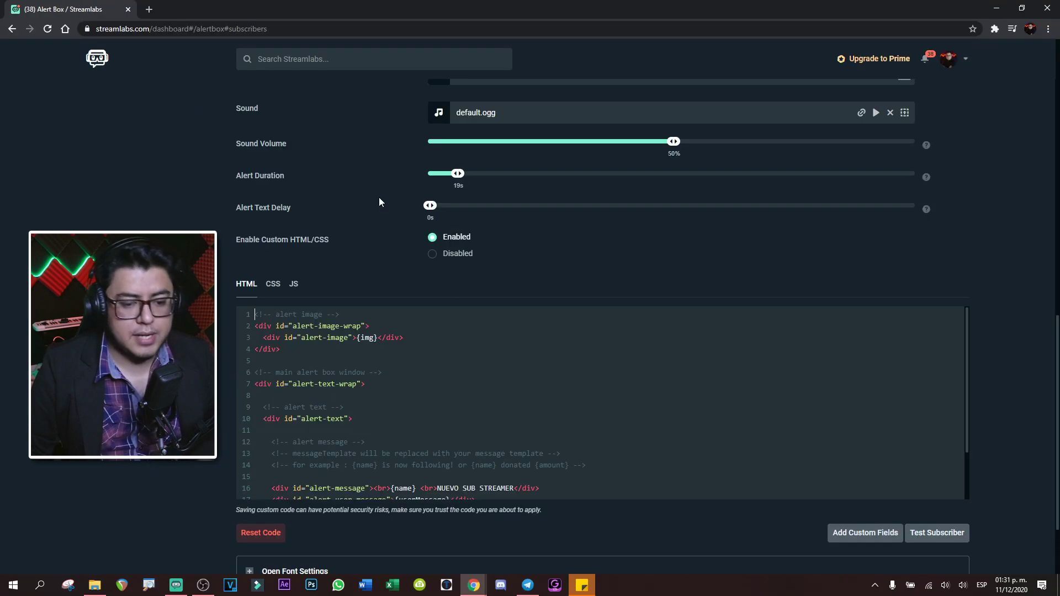
scroll(1032, 324, "up", 12)
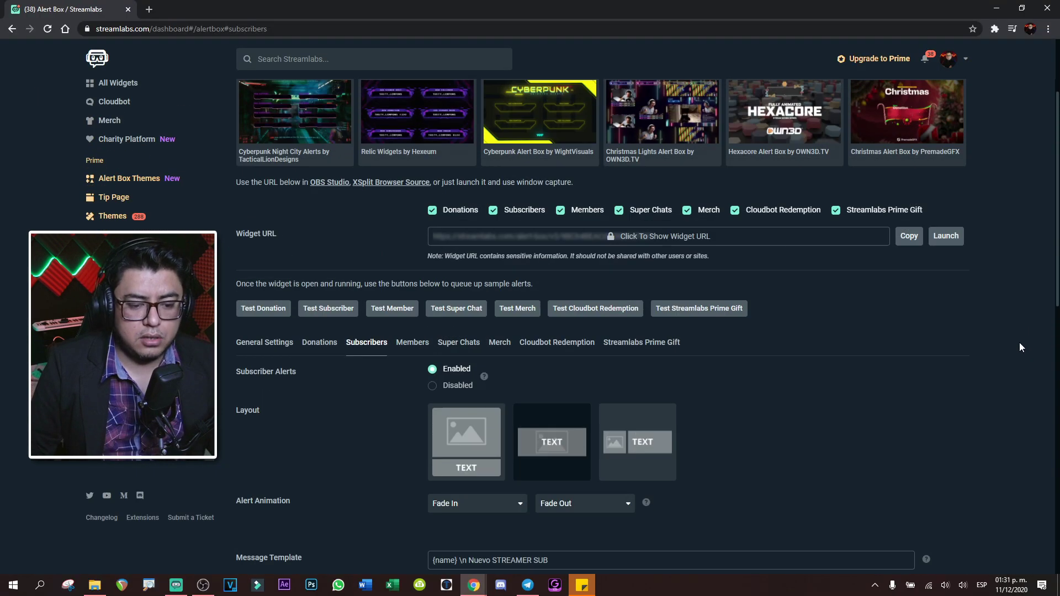
scroll(1018, 337, "down", 2)
scroll(952, 343, "down", 2)
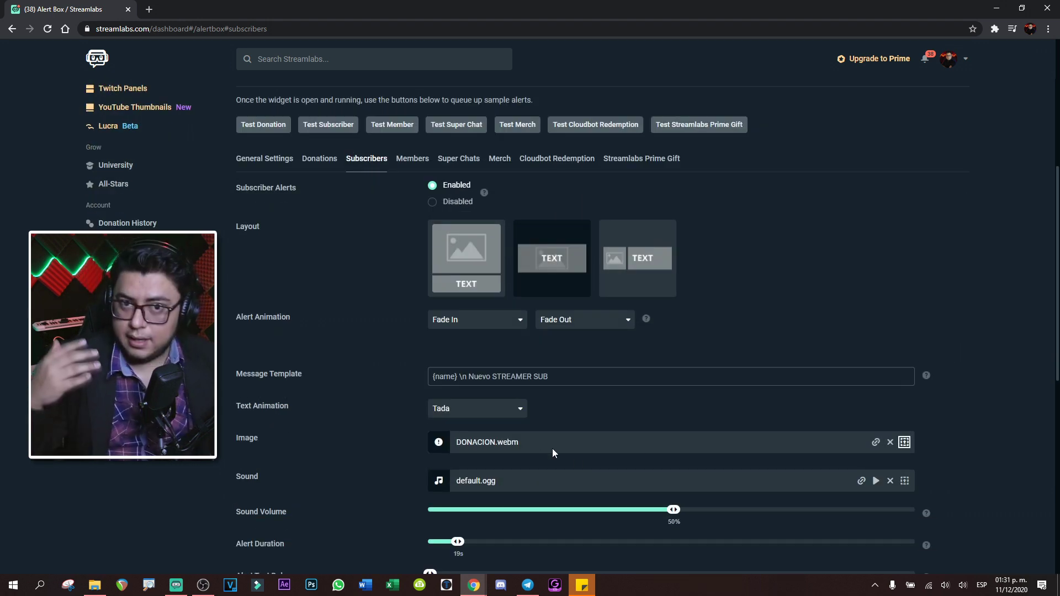
Examine the image sources offered for the subscriber alert: the stock gallery and the image URL link.
left_click(905, 443)
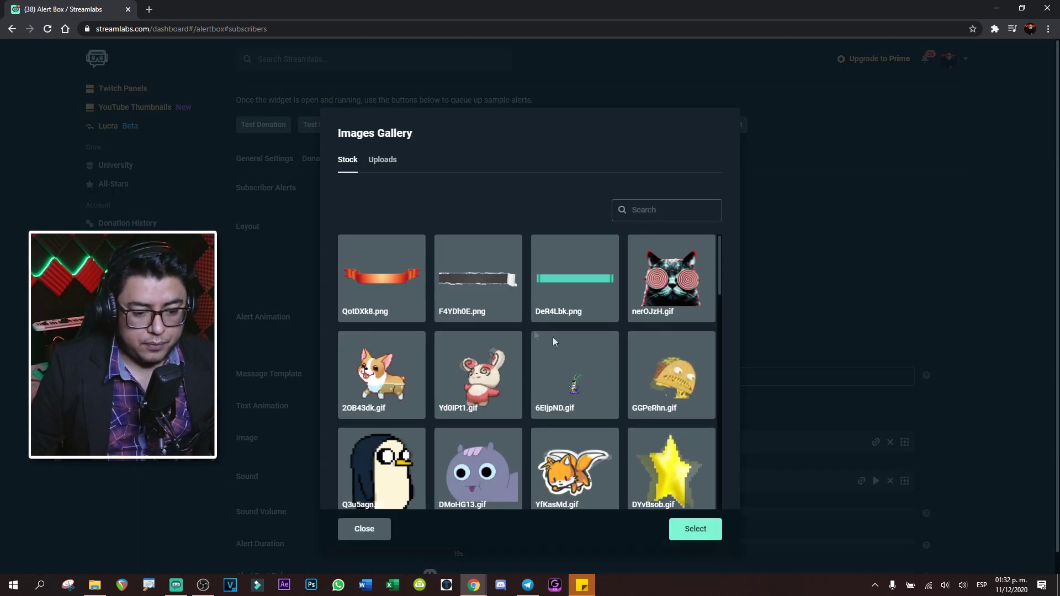
scroll(571, 359, "down", 2)
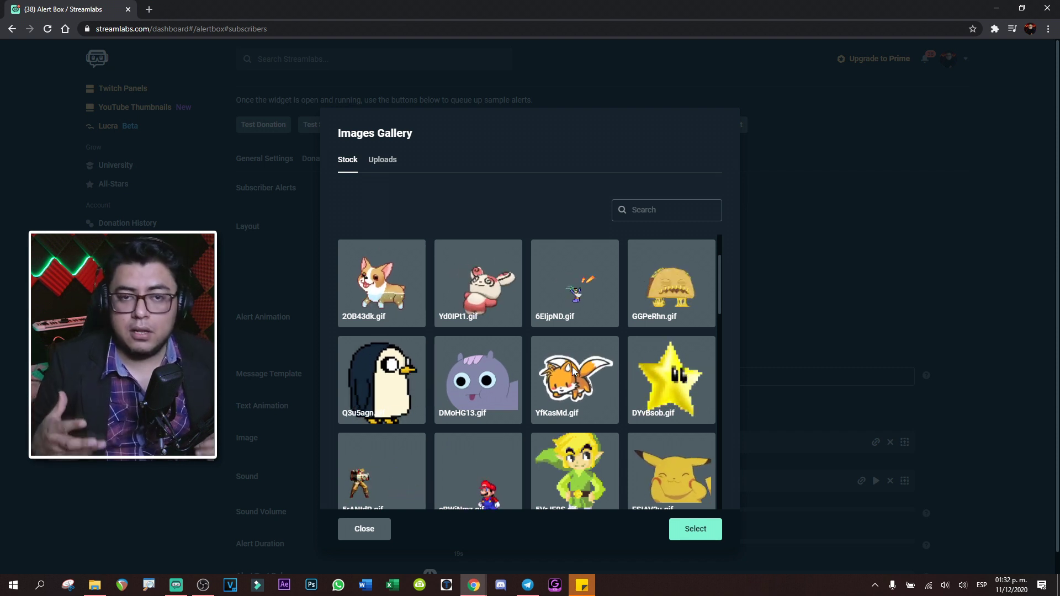
scroll(590, 347, "up", 2)
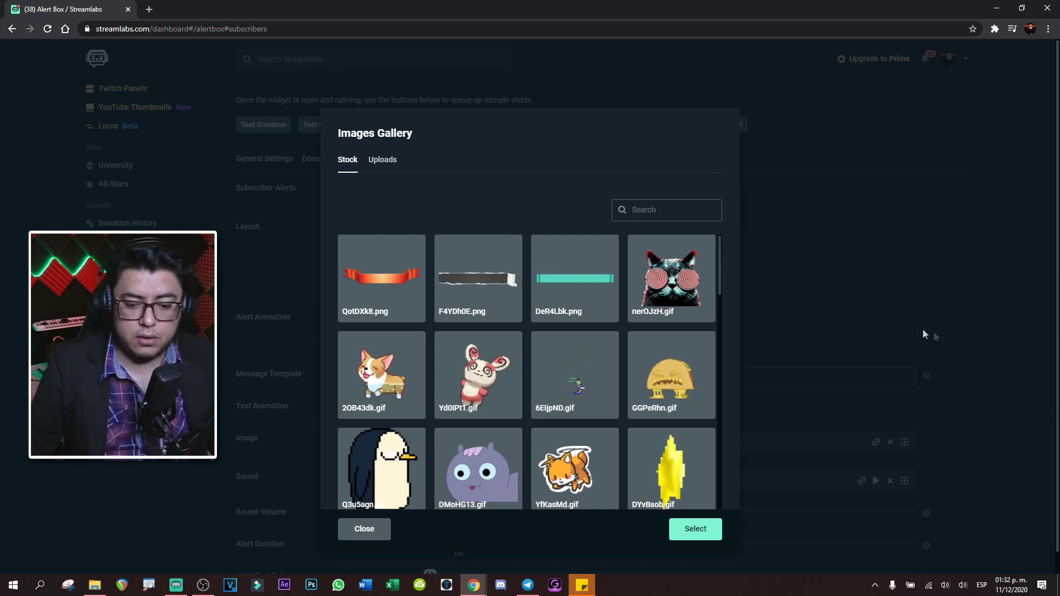
left_click(977, 360)
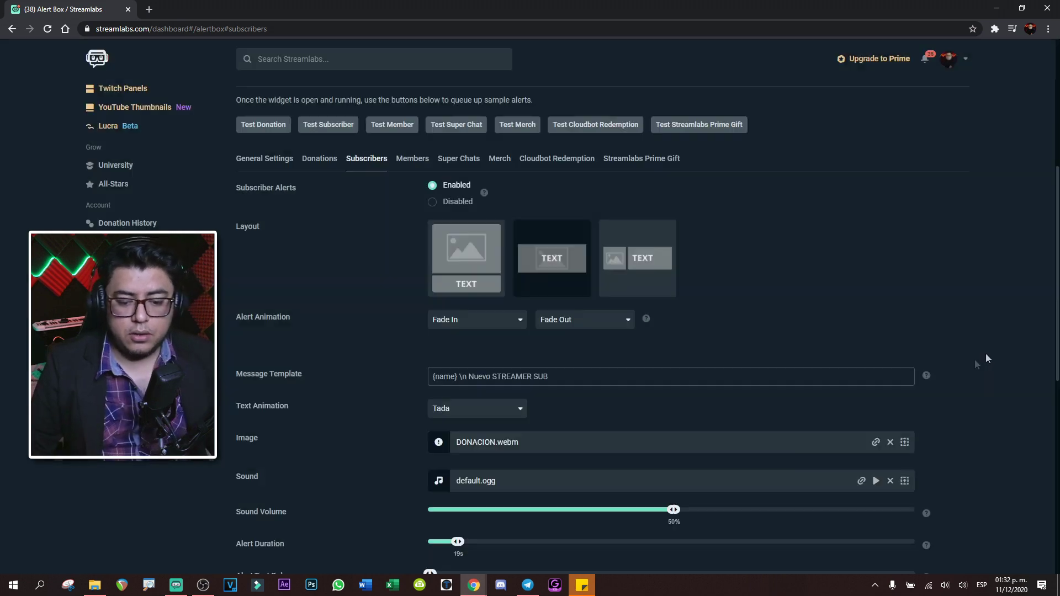
left_click(876, 443)
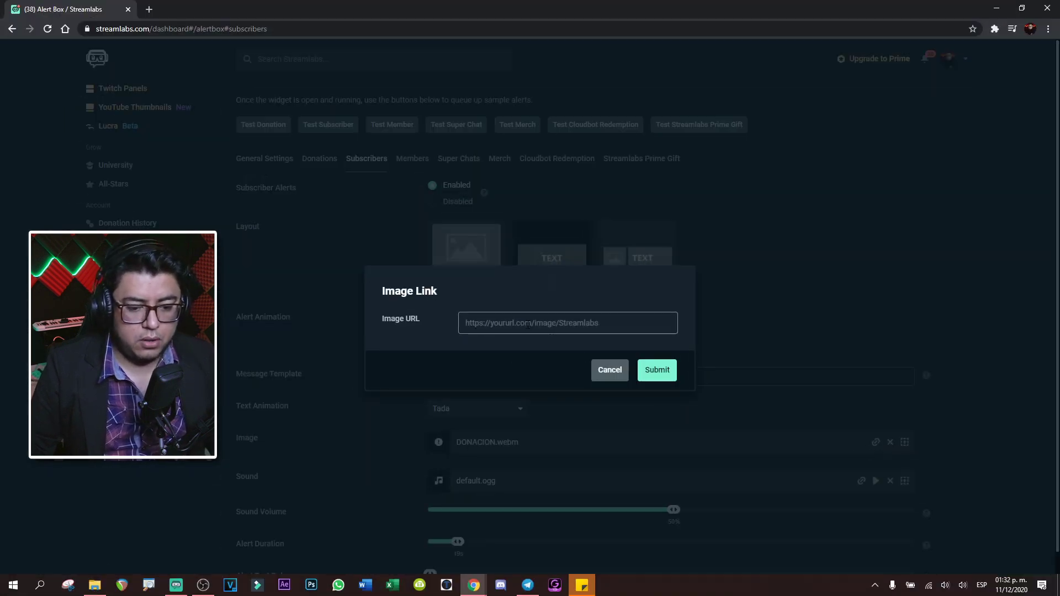
left_click(528, 325)
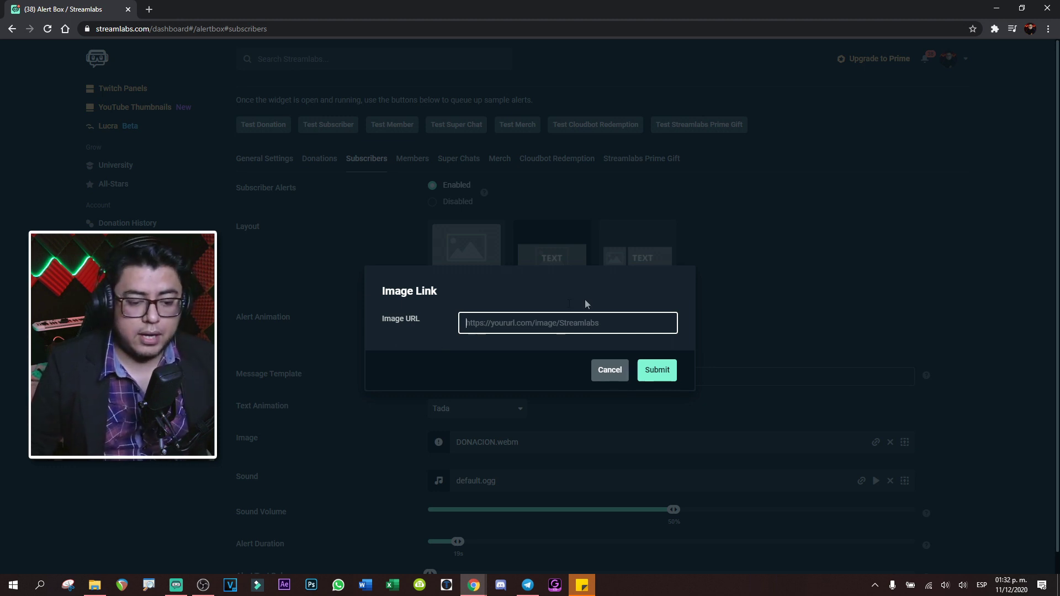
left_click(624, 370)
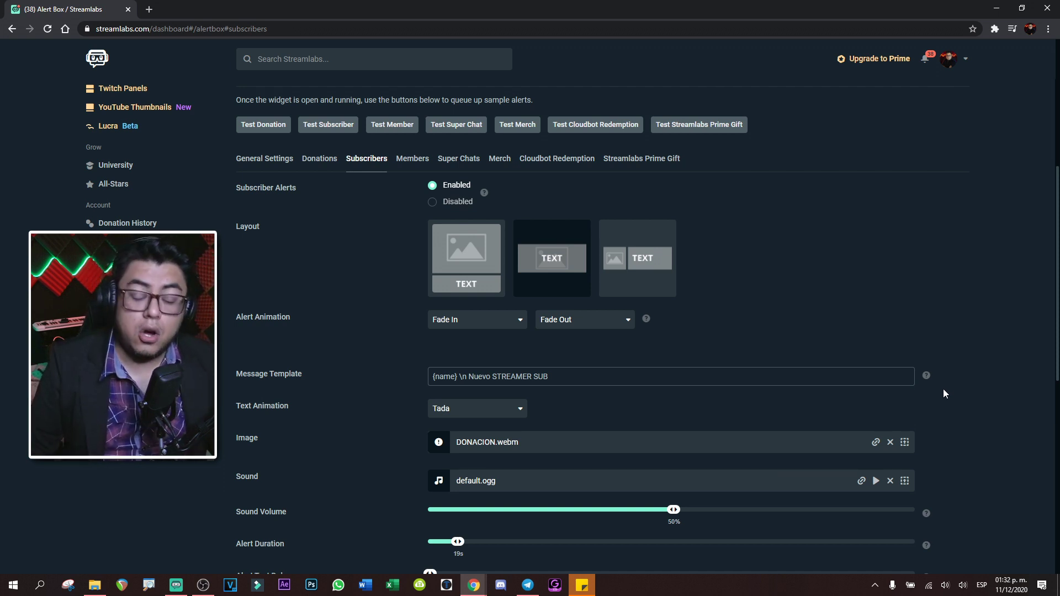
Set the subscriber alert image to nerOJzH.gif from the stock image gallery.
left_click(905, 443)
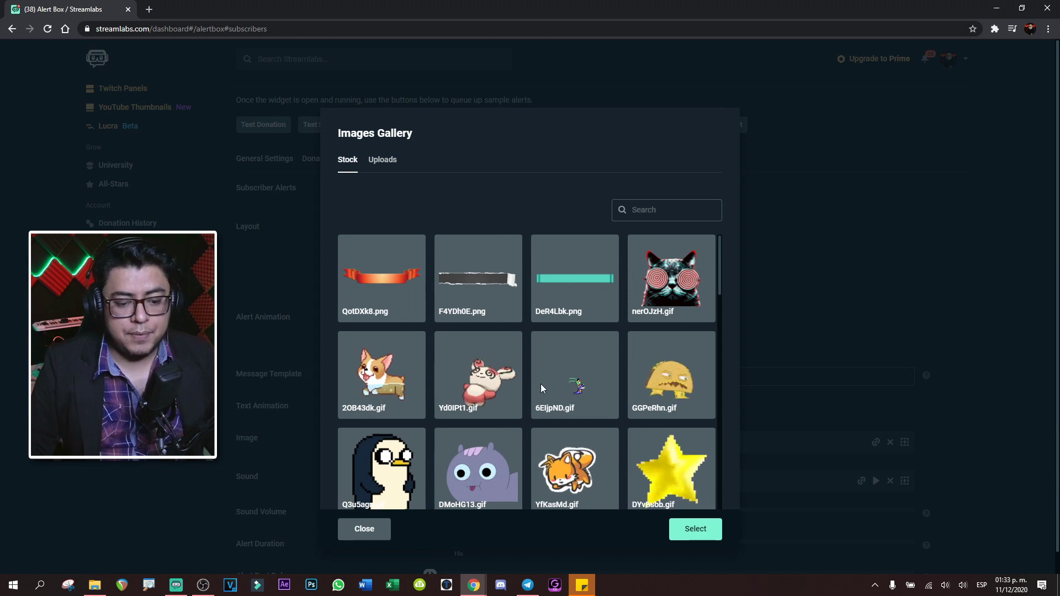
scroll(560, 380, "down", 2)
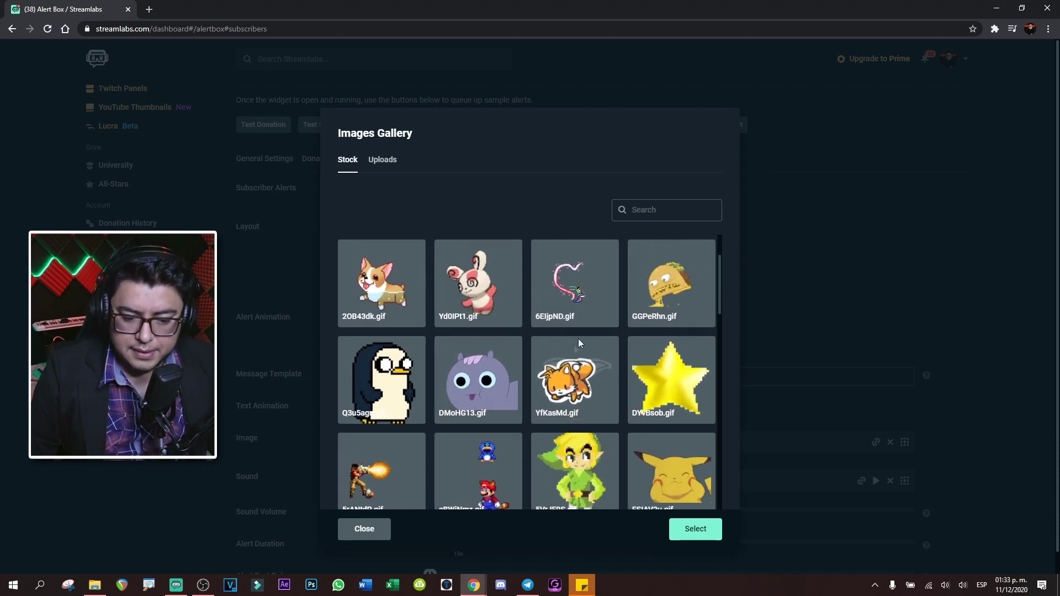
scroll(574, 360, "down", 15)
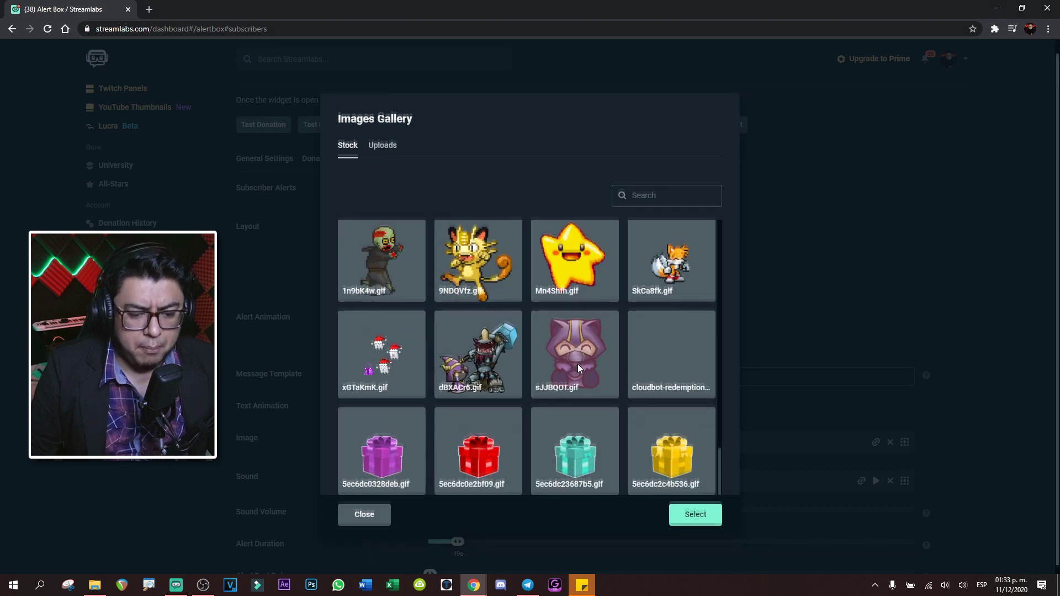
scroll(579, 382, "up", 5)
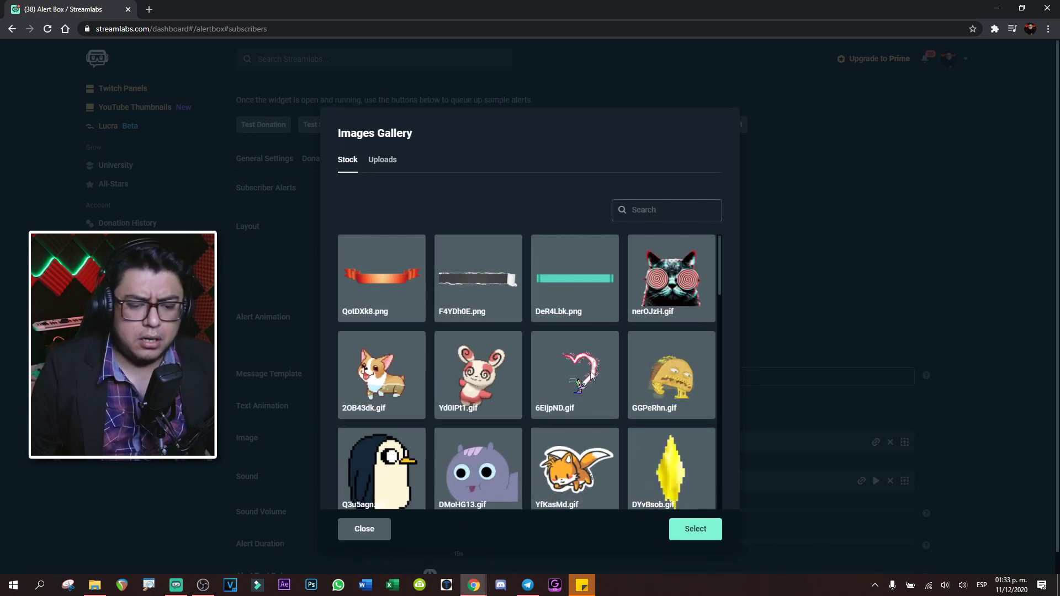
left_click(679, 293)
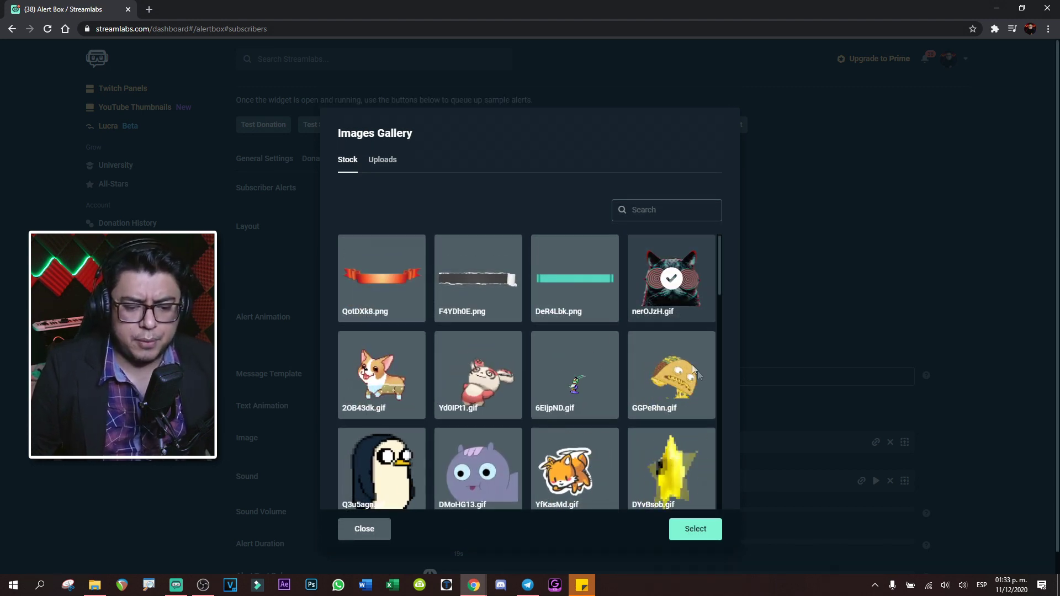
left_click(704, 528)
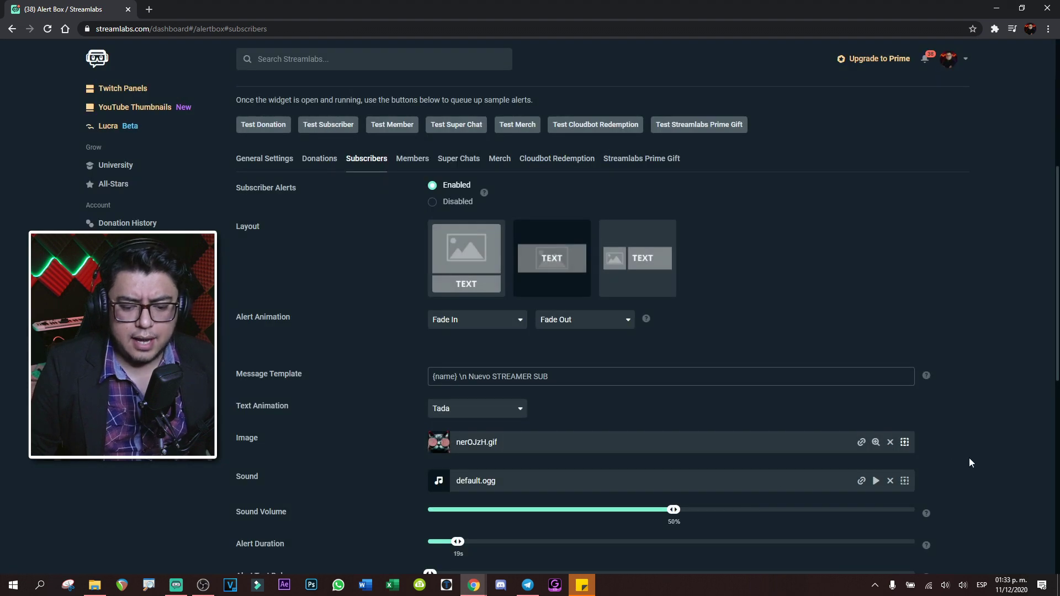
Disable custom HTML/CSS for the subscriber alert and save the settings.
scroll(979, 455, "down", 9)
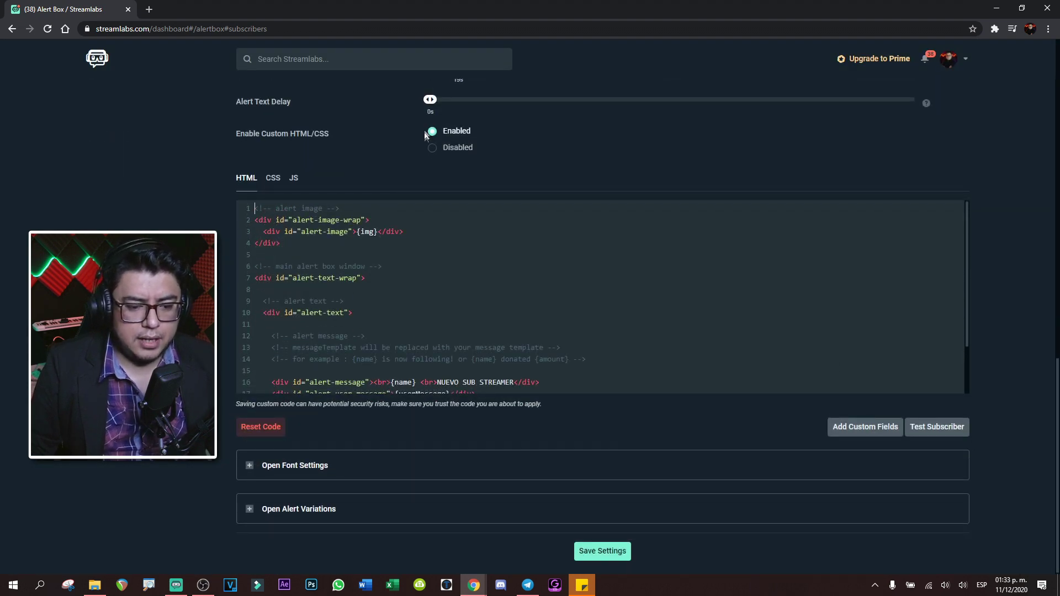
left_click(432, 147)
left_click(598, 552)
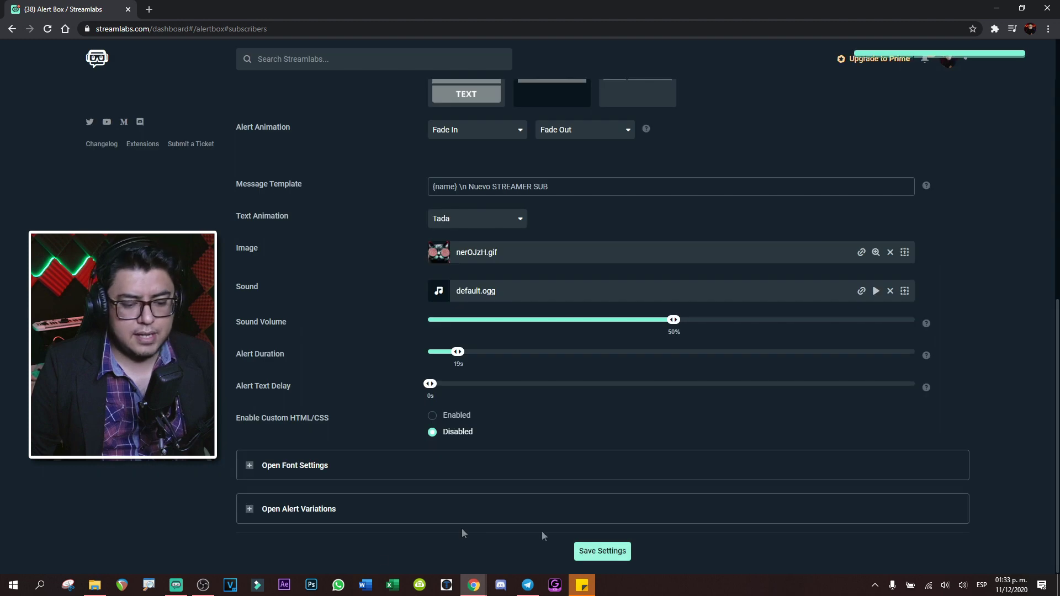
Move the browser window aside to reveal the OBS preview, send a test subscriber alert, and maximize the browser again.
left_click_drag(723, 11, 851, 125)
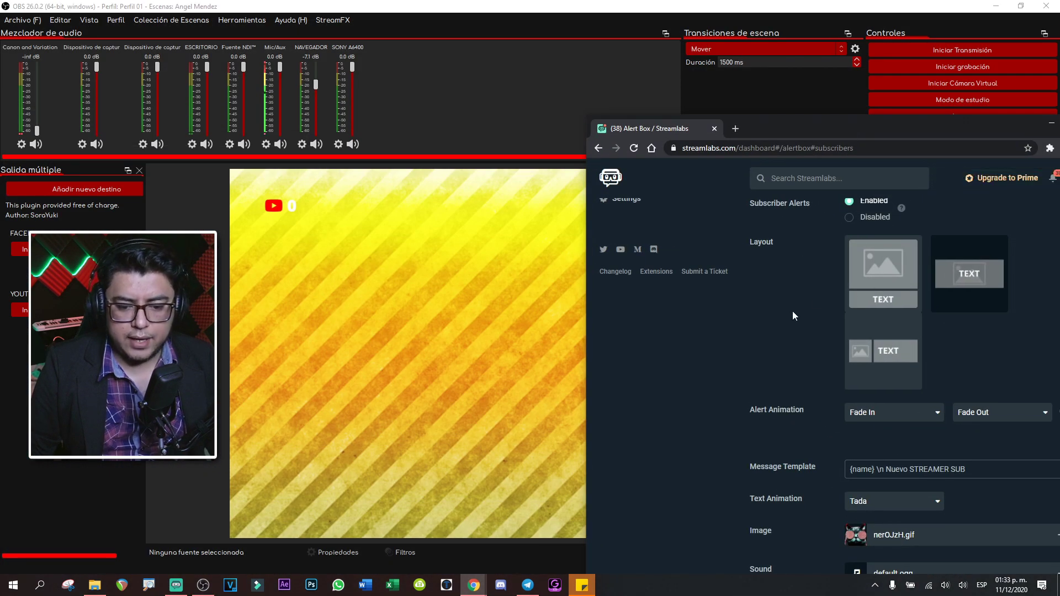
scroll(801, 320, "up", 3)
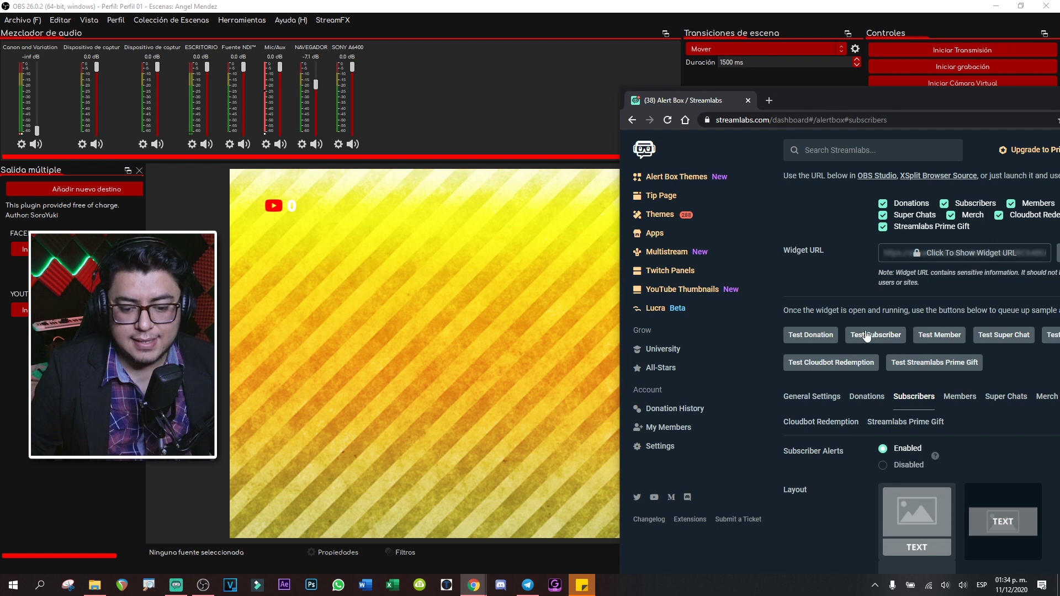
left_click(875, 336)
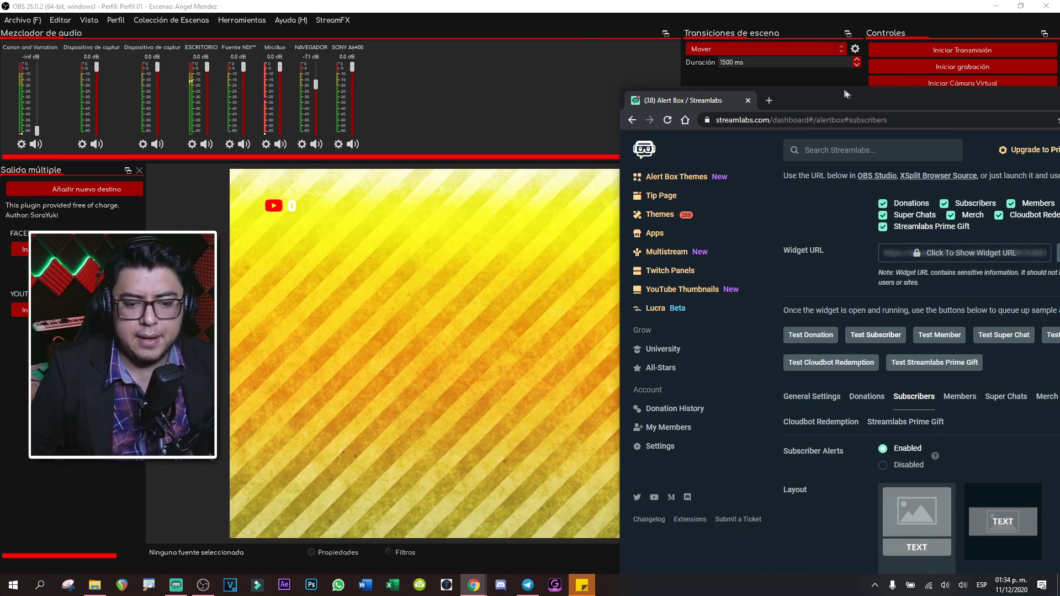
double_click(852, 101)
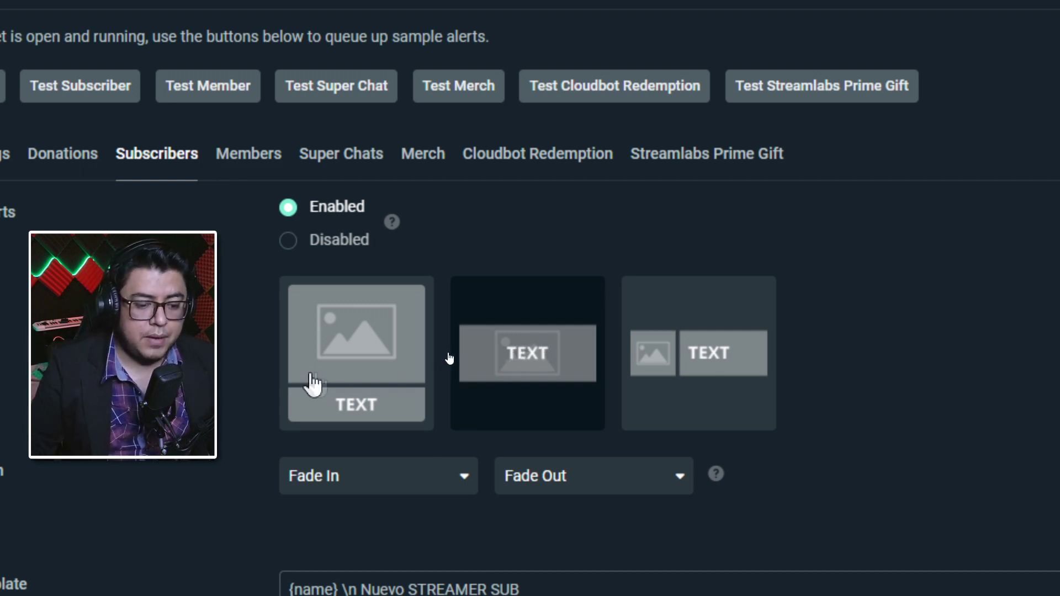
Set the subscriber alert layout to image above text and its entrance animation to Fade In Down.
left_click(348, 347)
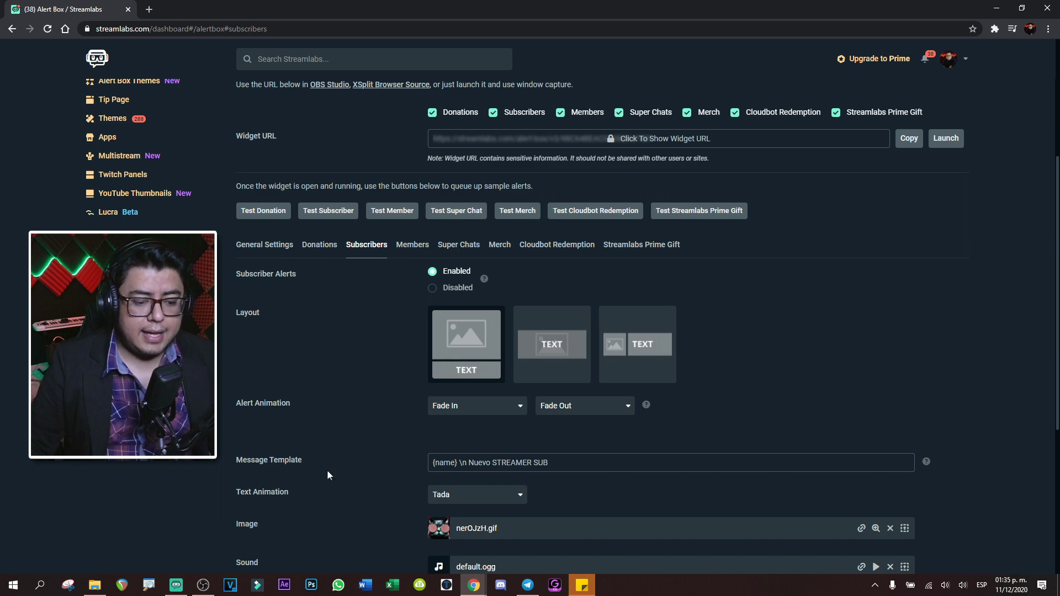
scroll(330, 433, "down", 3)
left_click(471, 228)
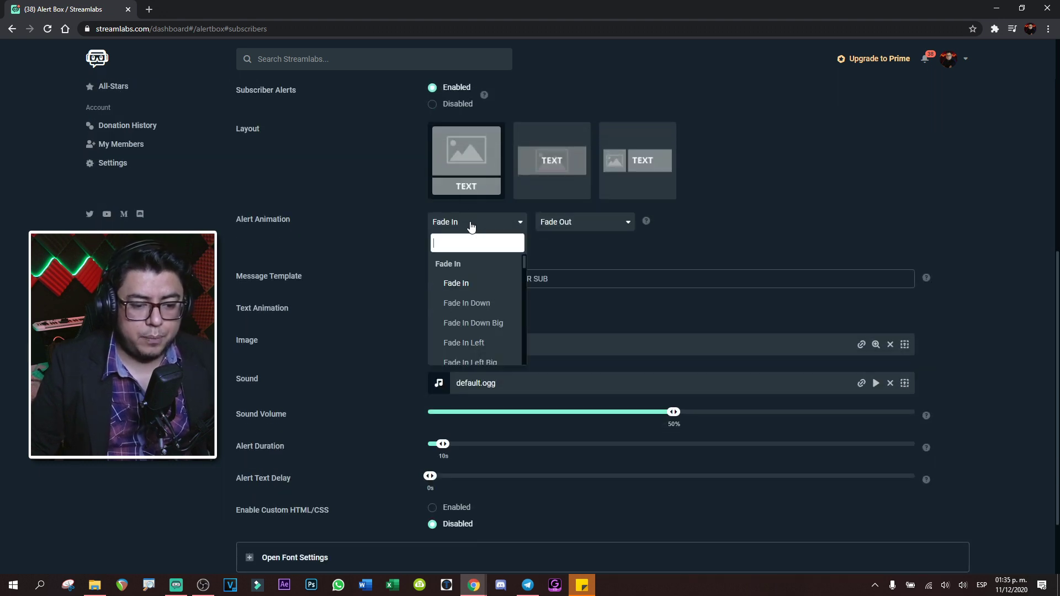
left_click(481, 304)
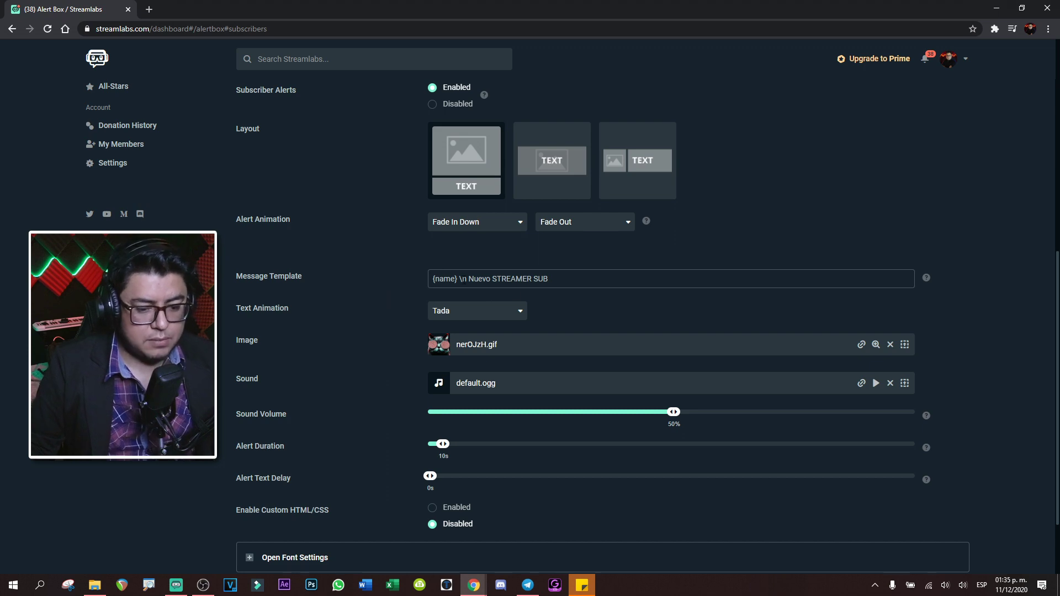
Remove "\n" from the subscriber message template and insert "Gracias" before {name}.
key("BackSpace")
key("BackSpace")
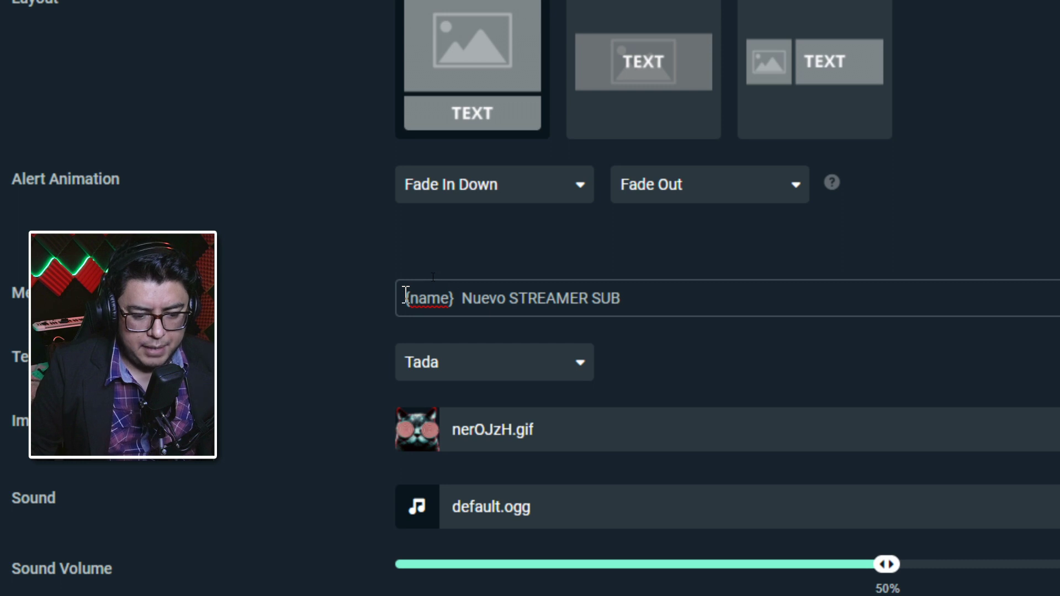
left_click_drag(405, 298, 464, 298)
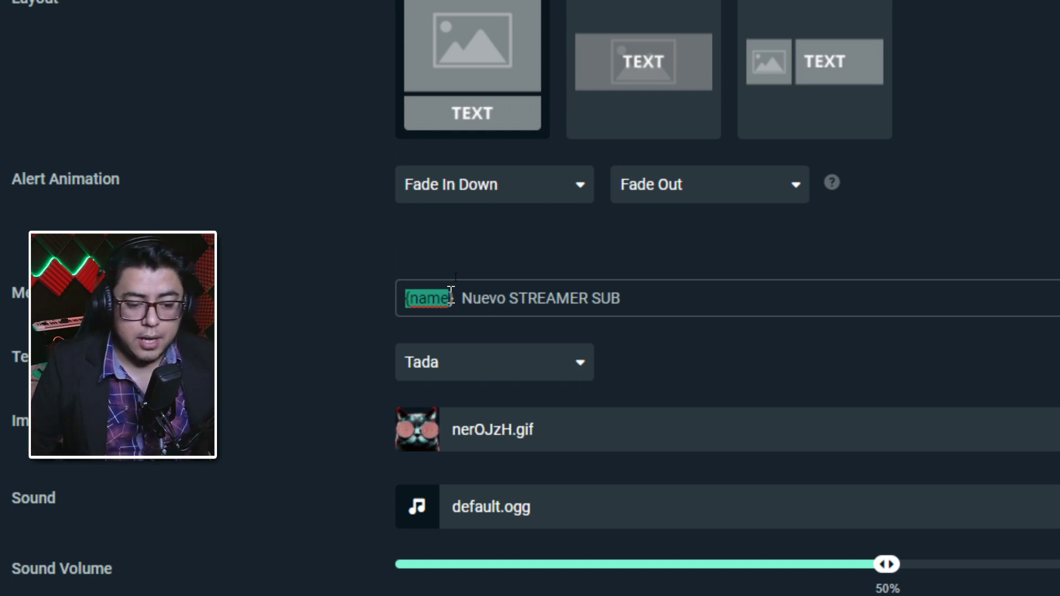
left_click(407, 301)
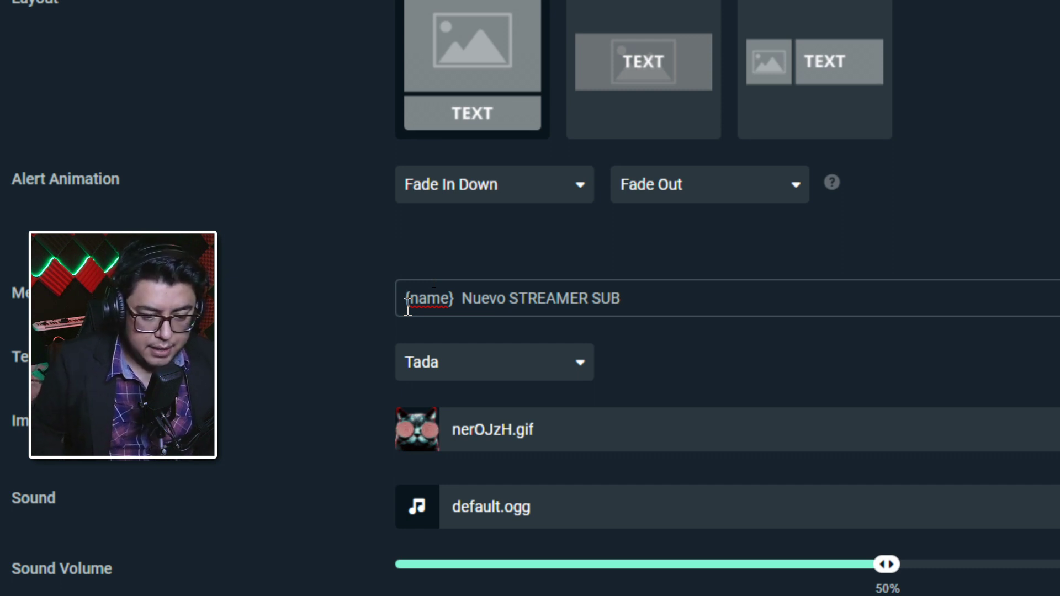
type("Gracias")
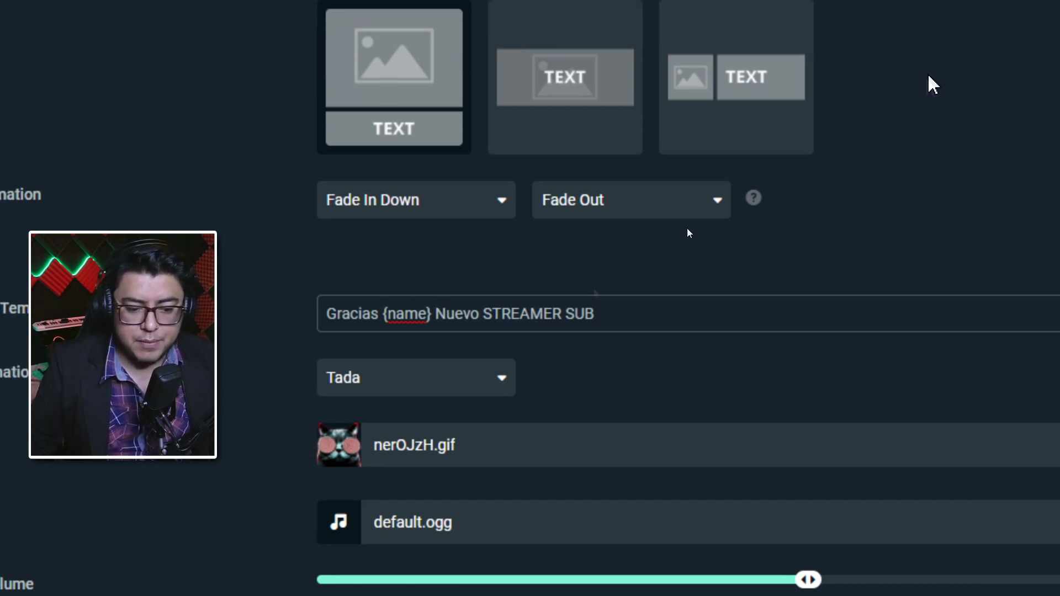
Replace "Nuevo STREAMER SUB" in the subscriber message template with "por tu SUB CRACK" after {name}.
left_click_drag(610, 313, 441, 323)
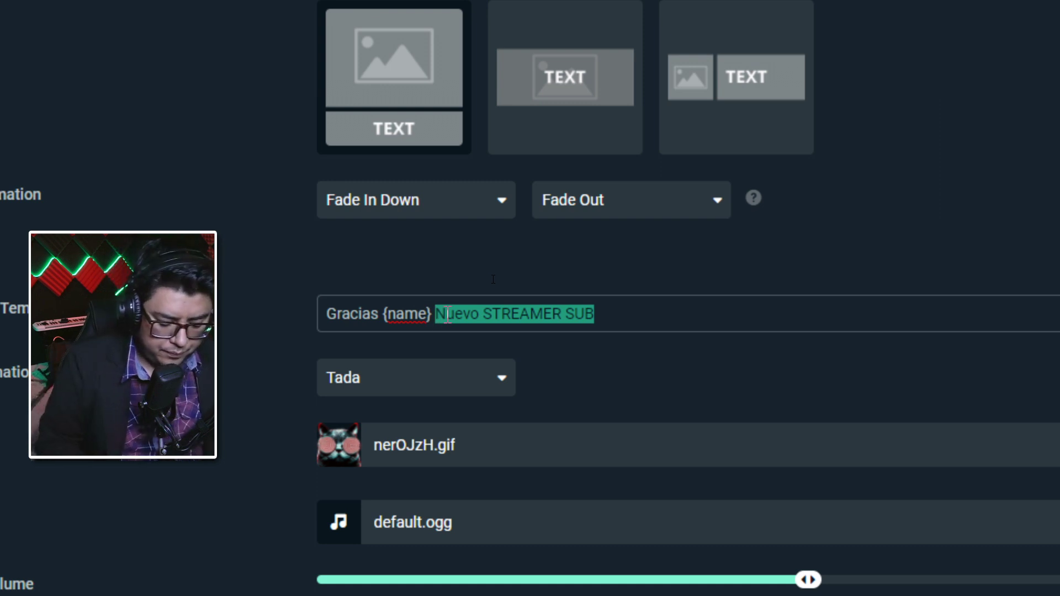
type("por tu SYB")
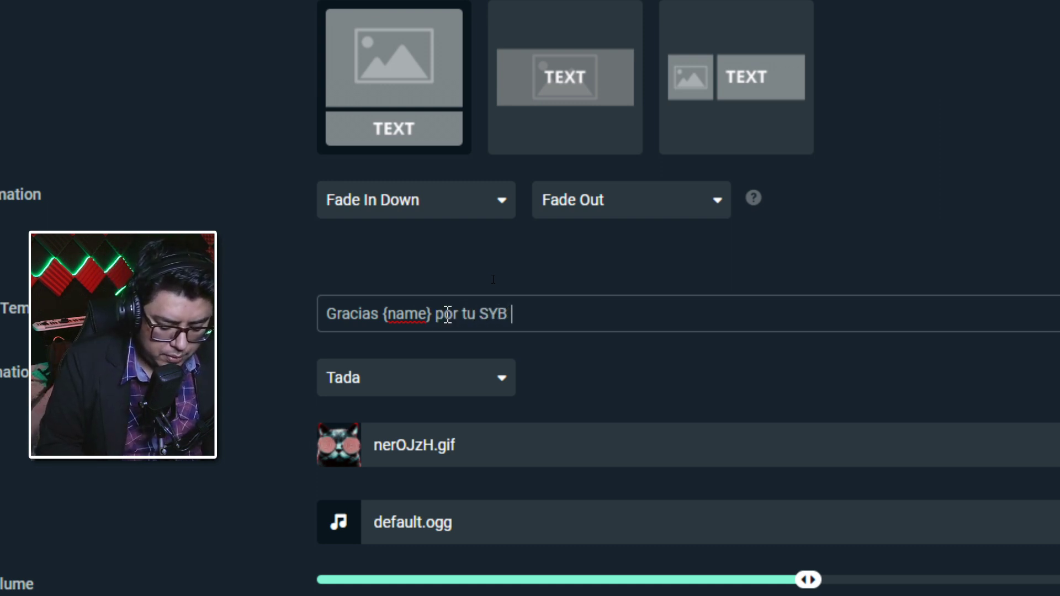
type(" CRACK")
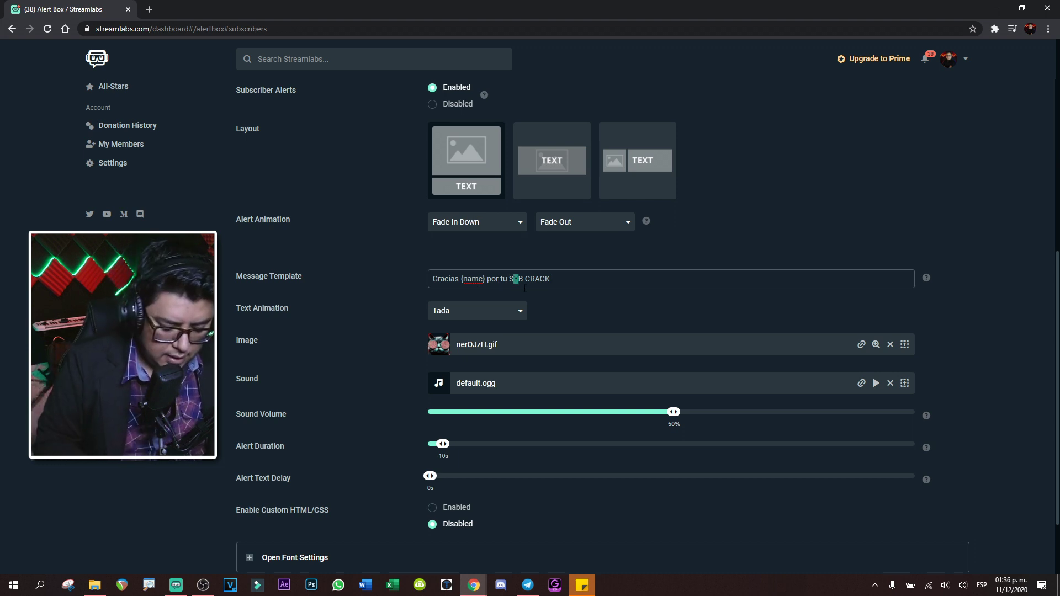
left_click(387, 301)
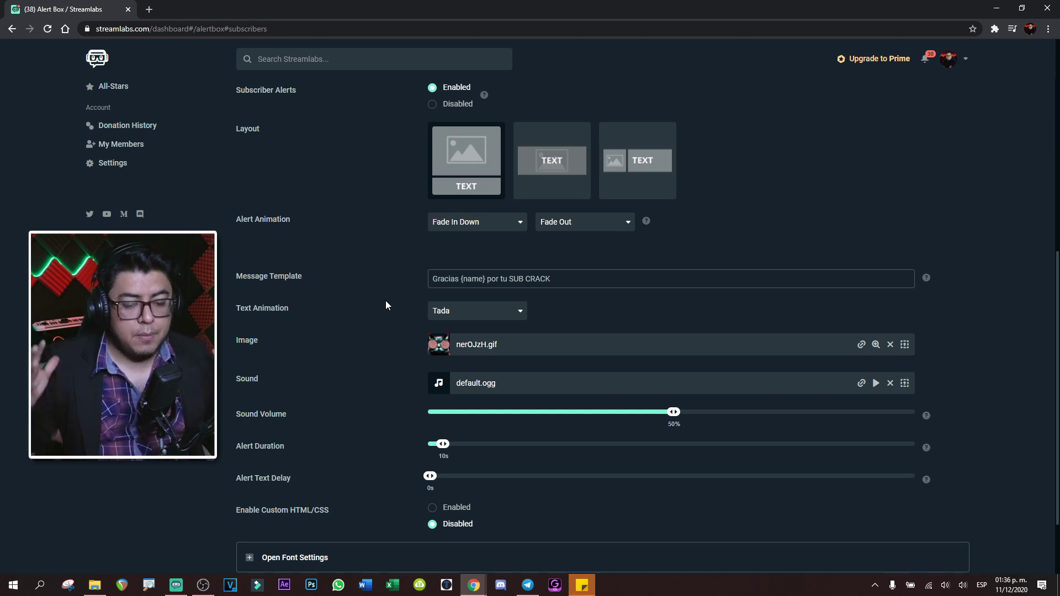
Set the subscriber alert's text animation to Wave.
left_click(456, 312)
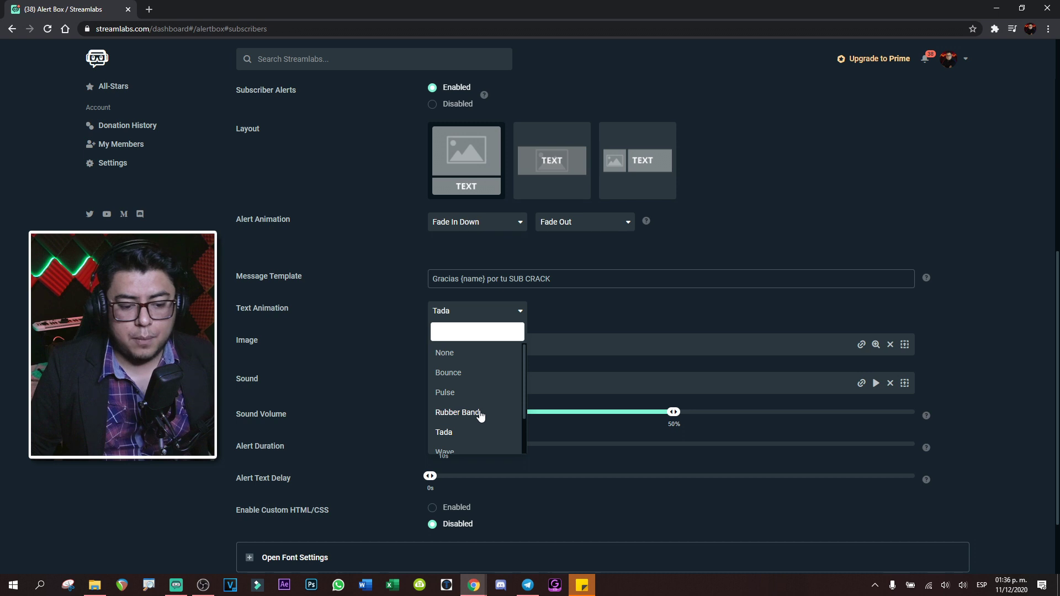
scroll(480, 416, "down", 1)
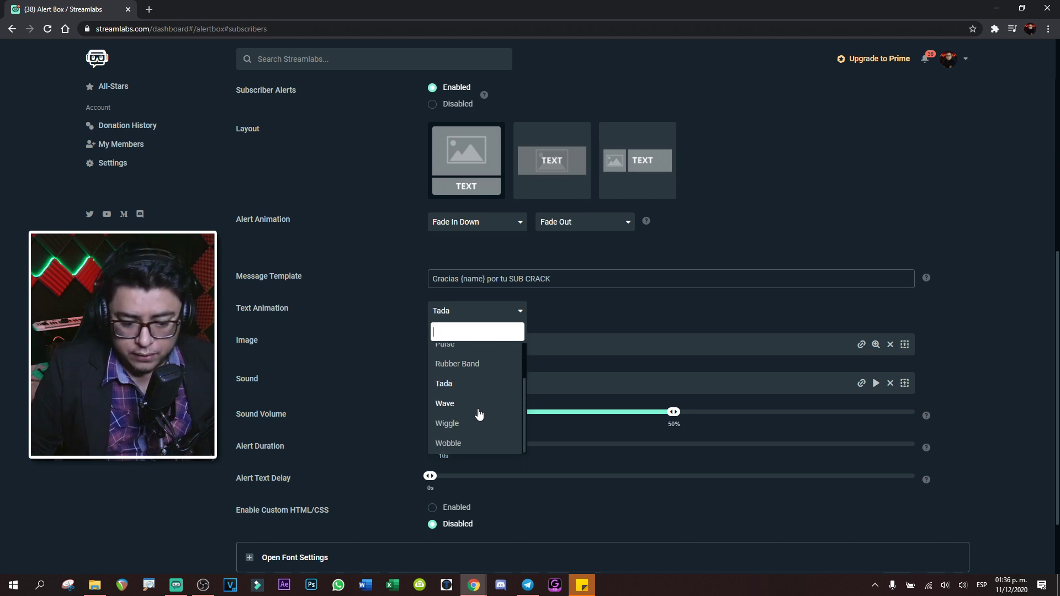
left_click(445, 404)
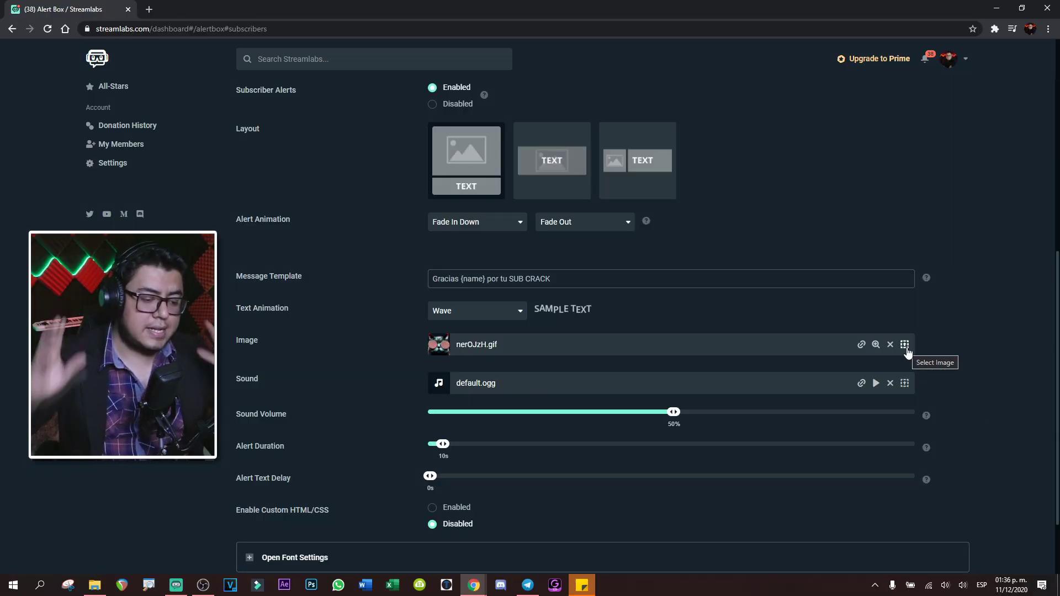
Upload SUSCRIPTOR.webm from the Telegram Desktop folder in Descargas to the image gallery and use it as the subscriber alert image.
left_click(905, 346)
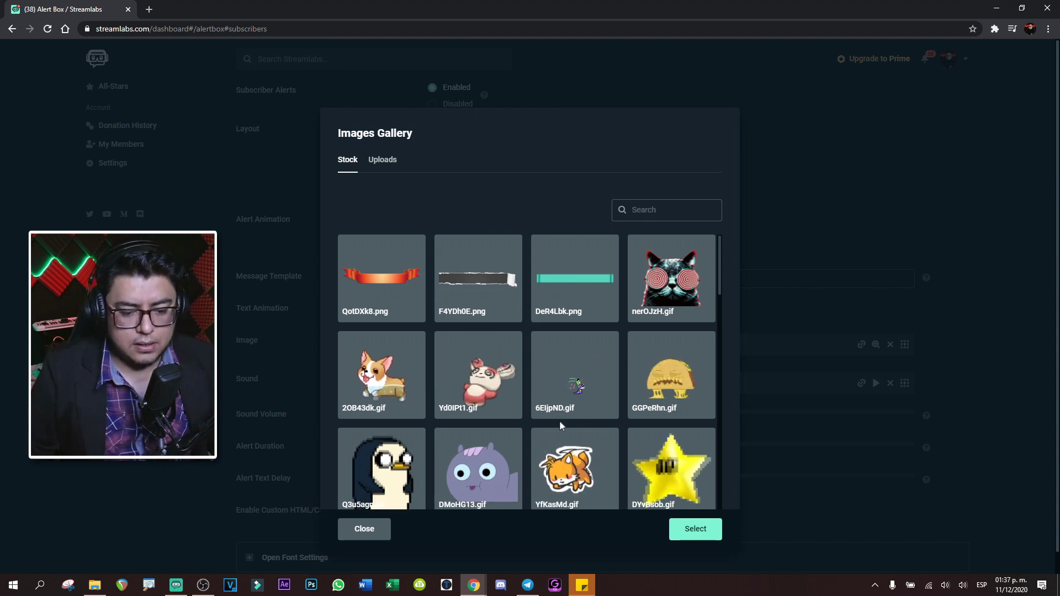
scroll(562, 419, "down", 2)
scroll(562, 420, "up", 2)
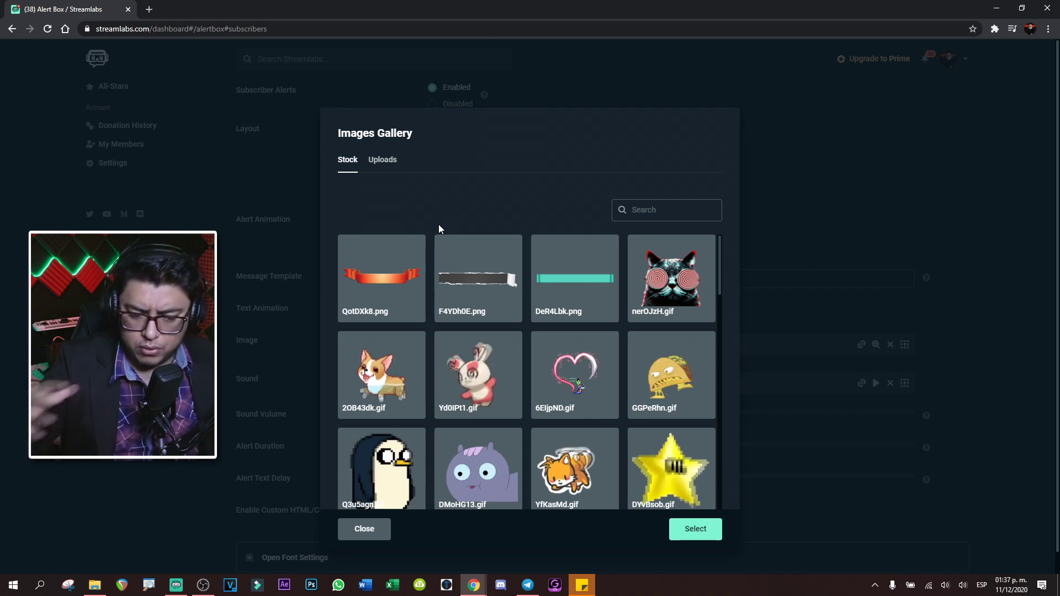
left_click(380, 162)
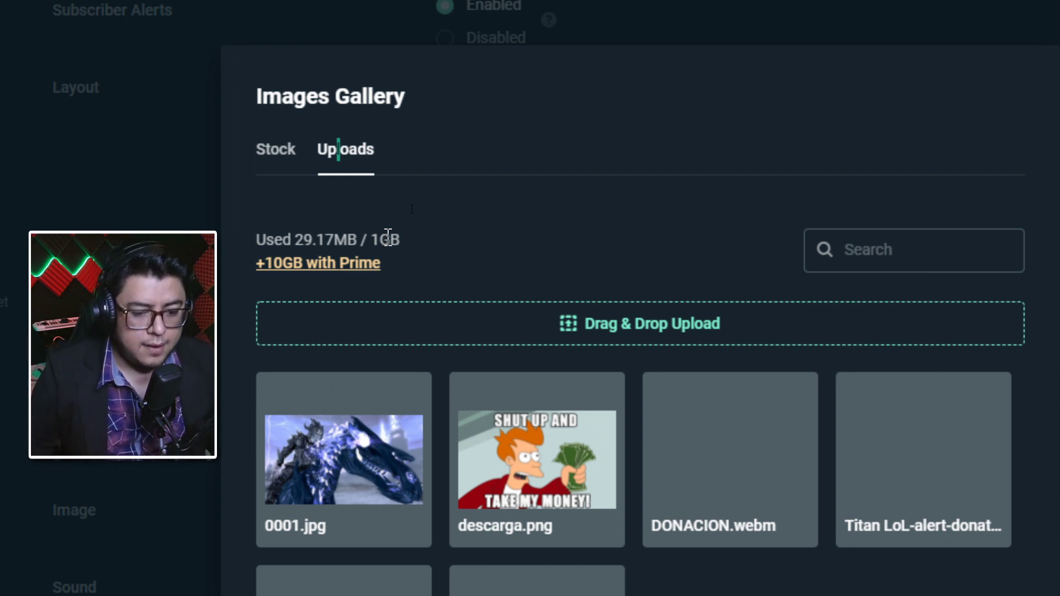
left_click(636, 329)
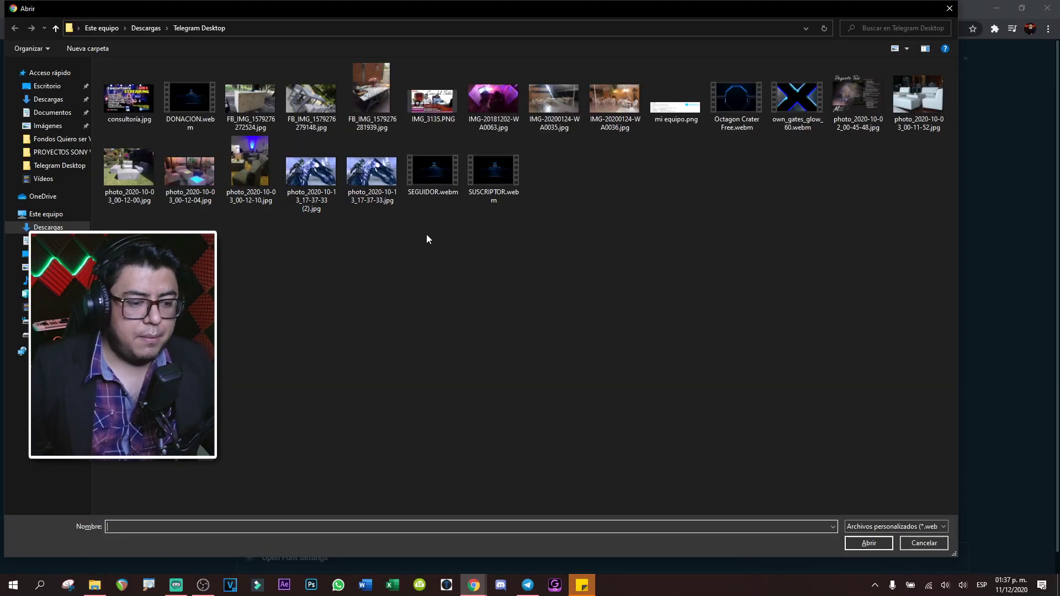
left_click(45, 104)
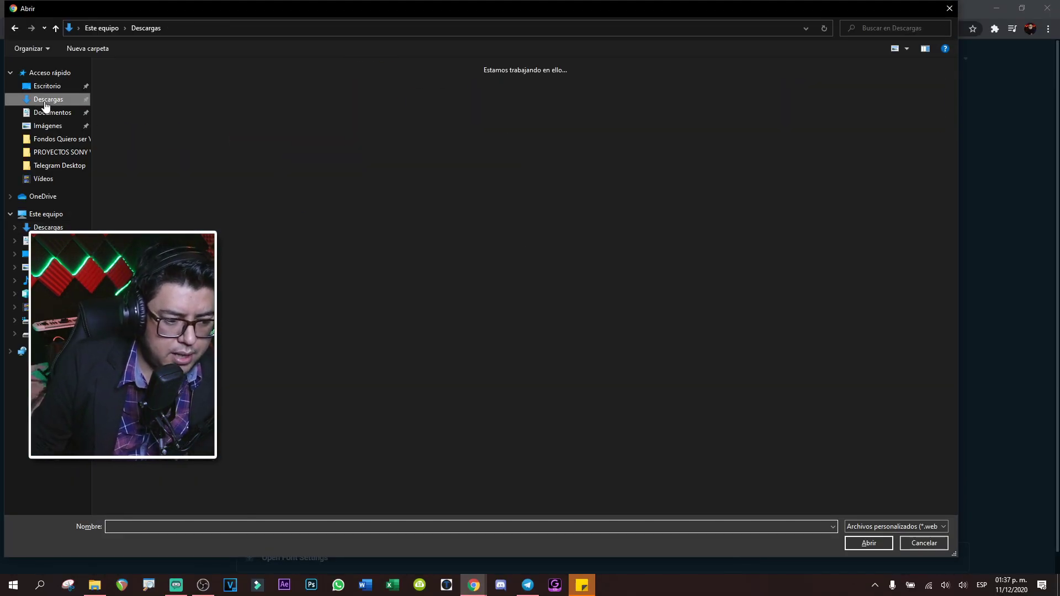
double_click(200, 109)
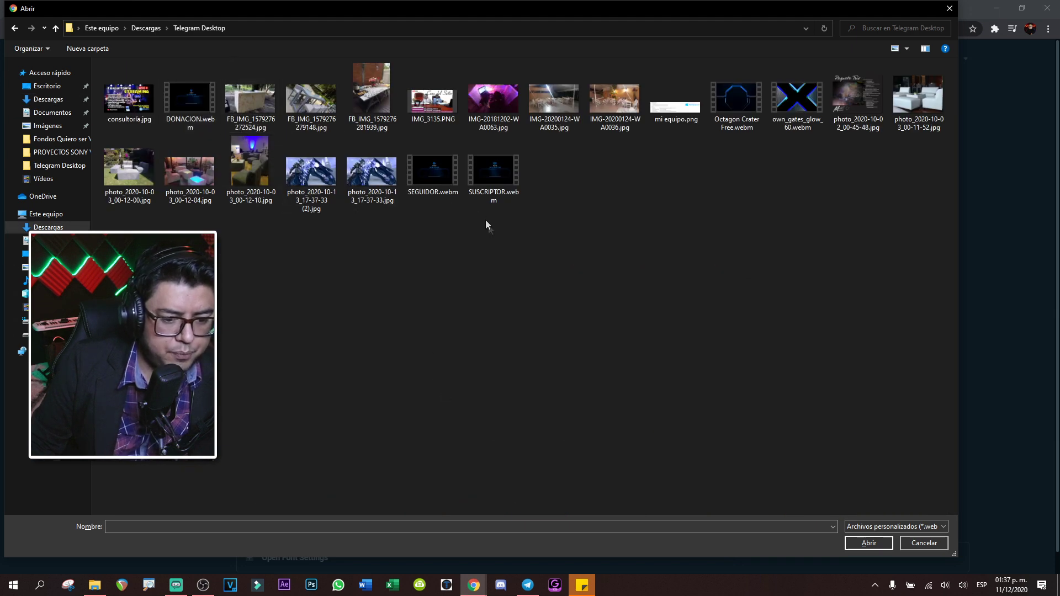
double_click(489, 173)
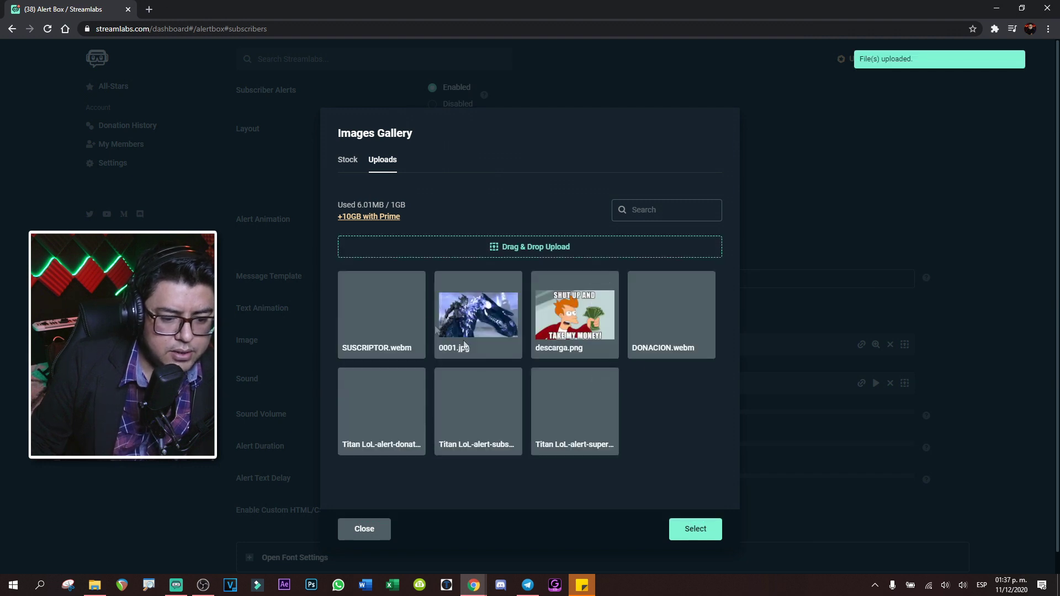
left_click(383, 301)
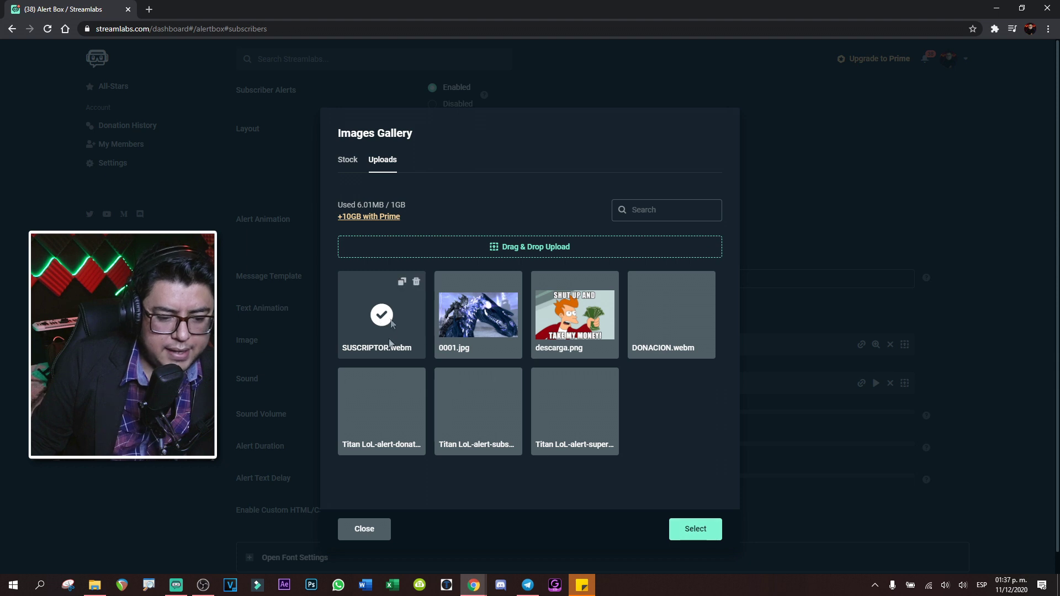
left_click(696, 530)
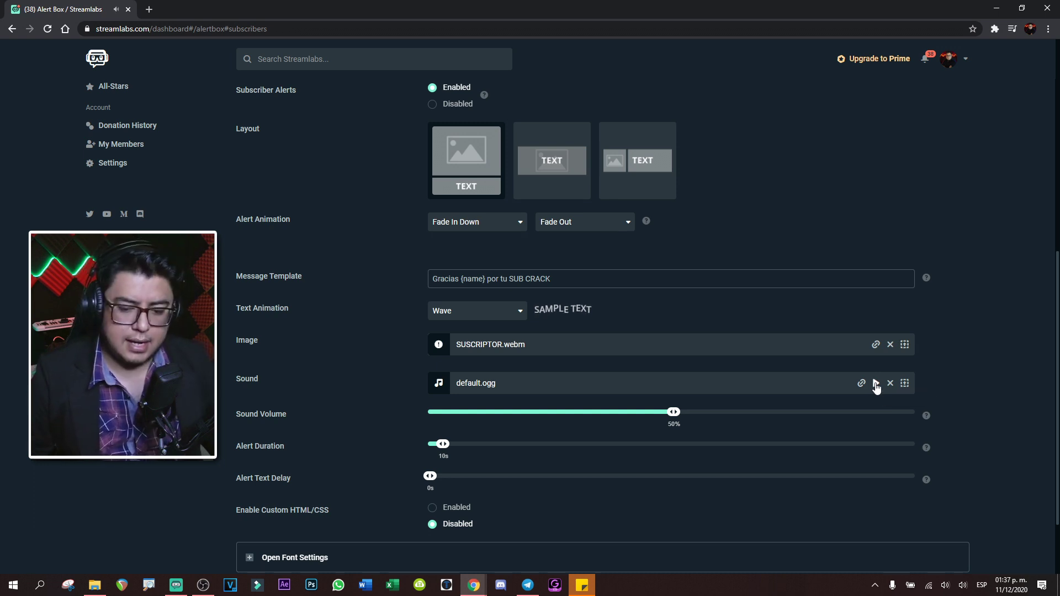
Preview the Haunting Alert stock sound and set the uploaded huge win.wav as the subscriber alert sound.
left_click(905, 384)
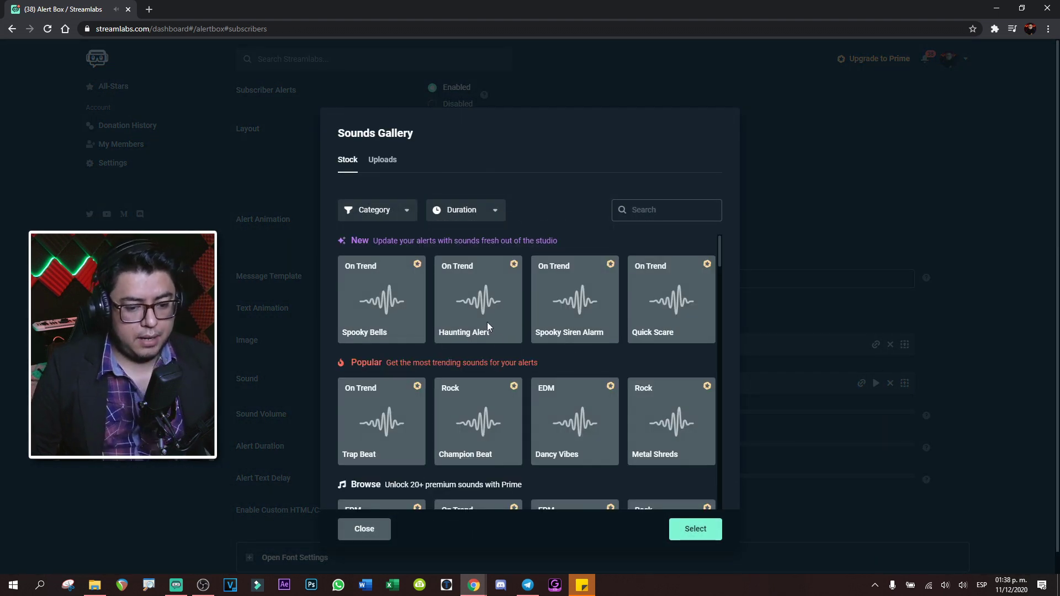
left_click(478, 309)
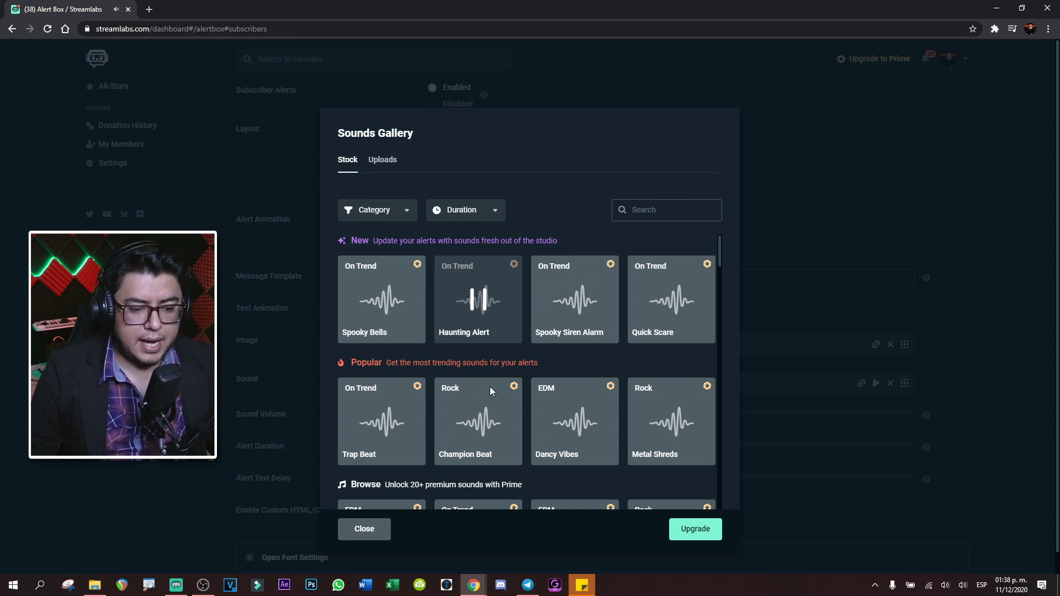
scroll(684, 353, "down", 10)
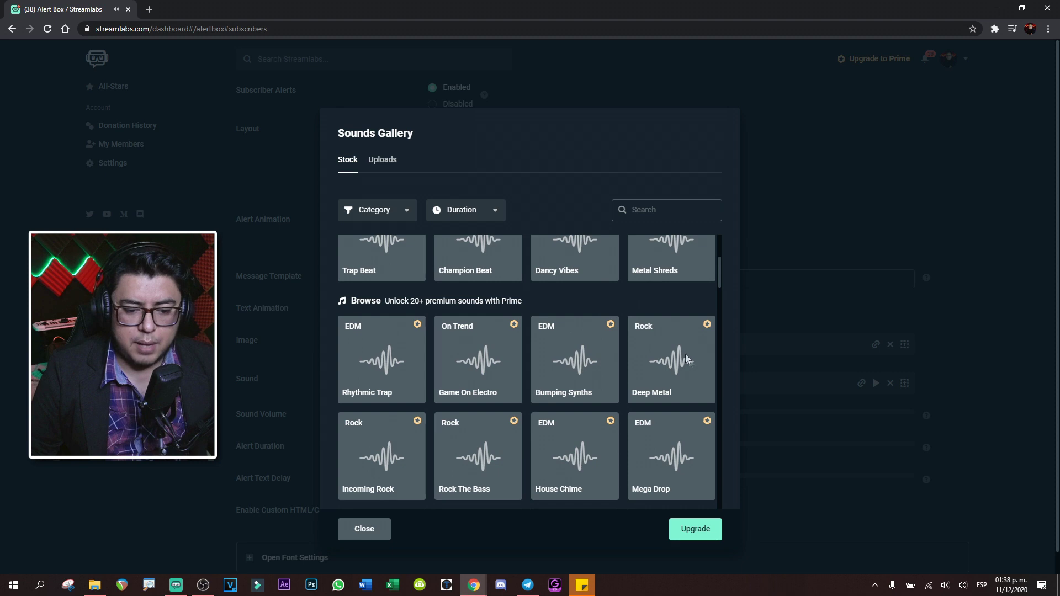
scroll(700, 381, "up", 10)
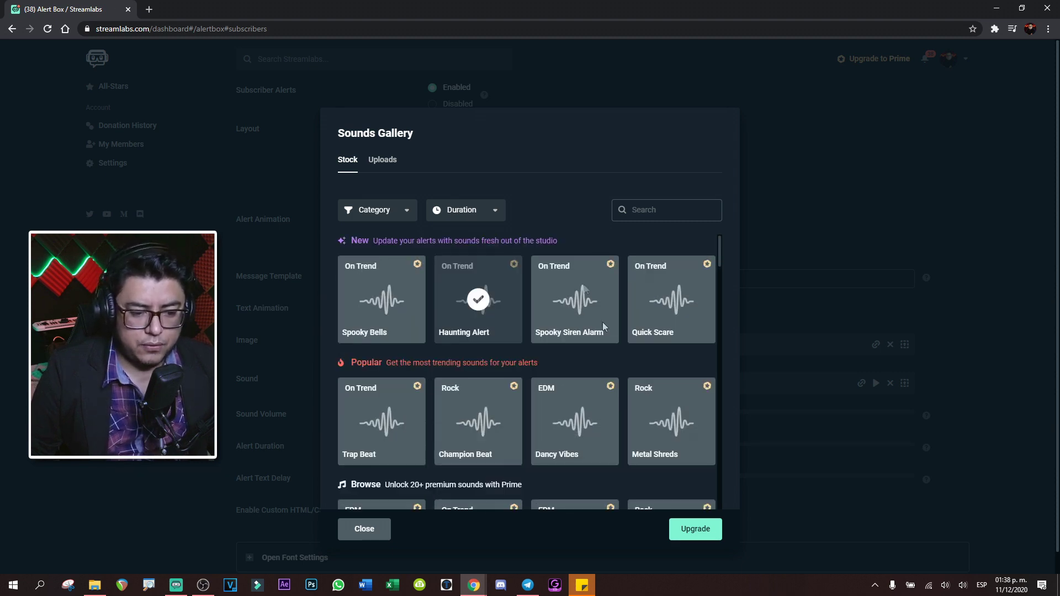
left_click(389, 166)
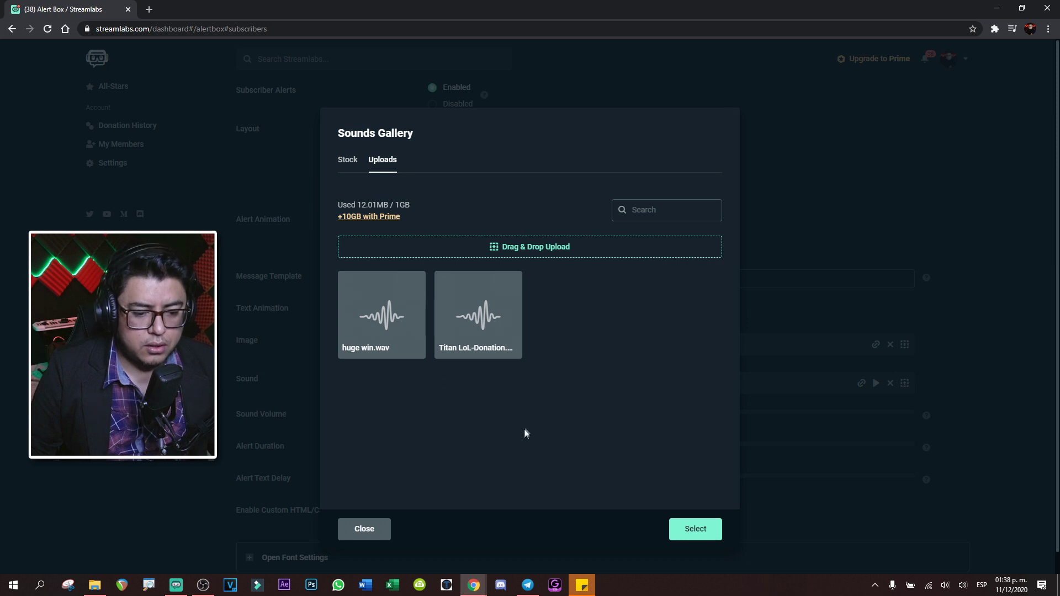
left_click(384, 317)
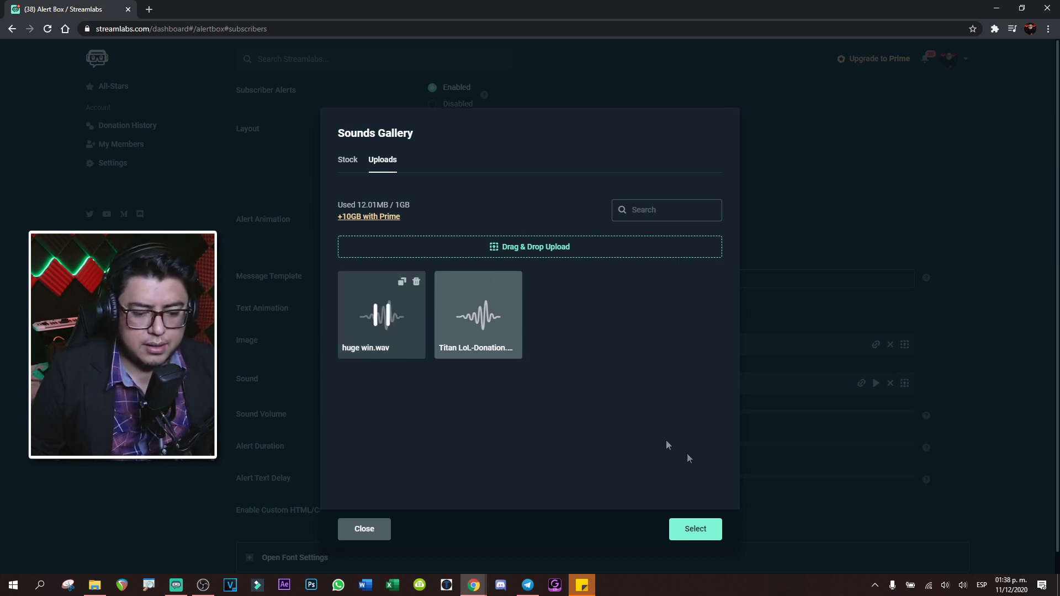
left_click(696, 529)
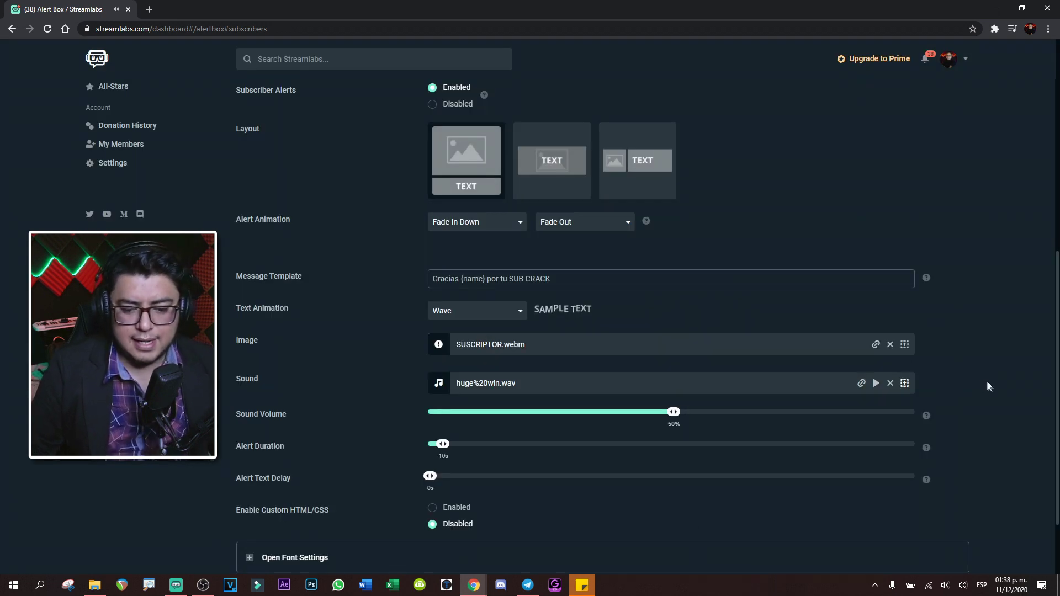
Set the subscriber alert's sound volume to 38%.
scroll(979, 369, "down", 2)
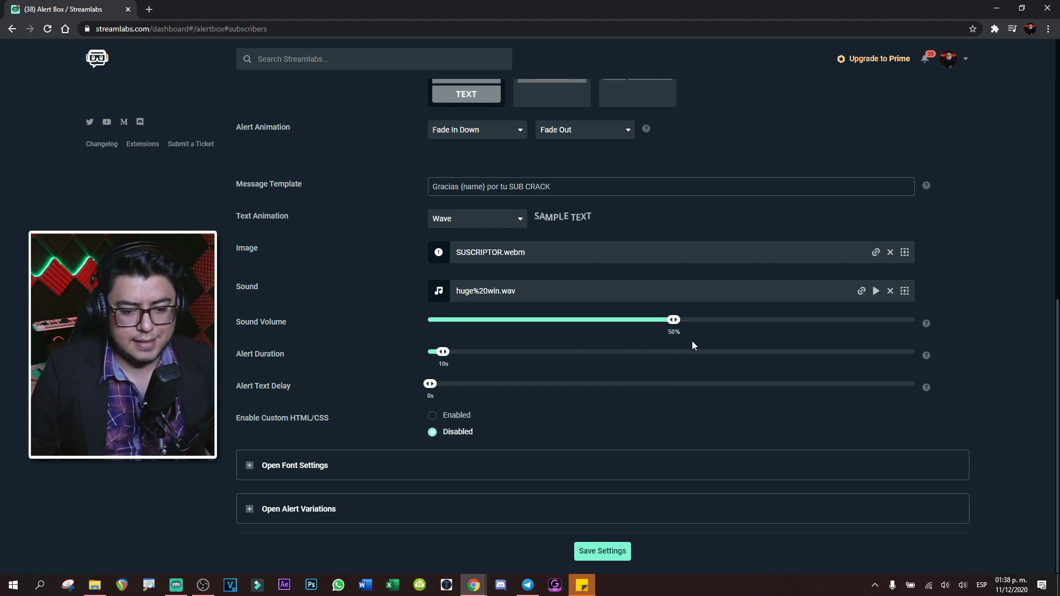
left_click_drag(748, 328, 545, 318)
mouse_move(609, 329)
left_mouse_down()
mouse_move(656, 355)
mouse_move(616, 347)
left_mouse_up()
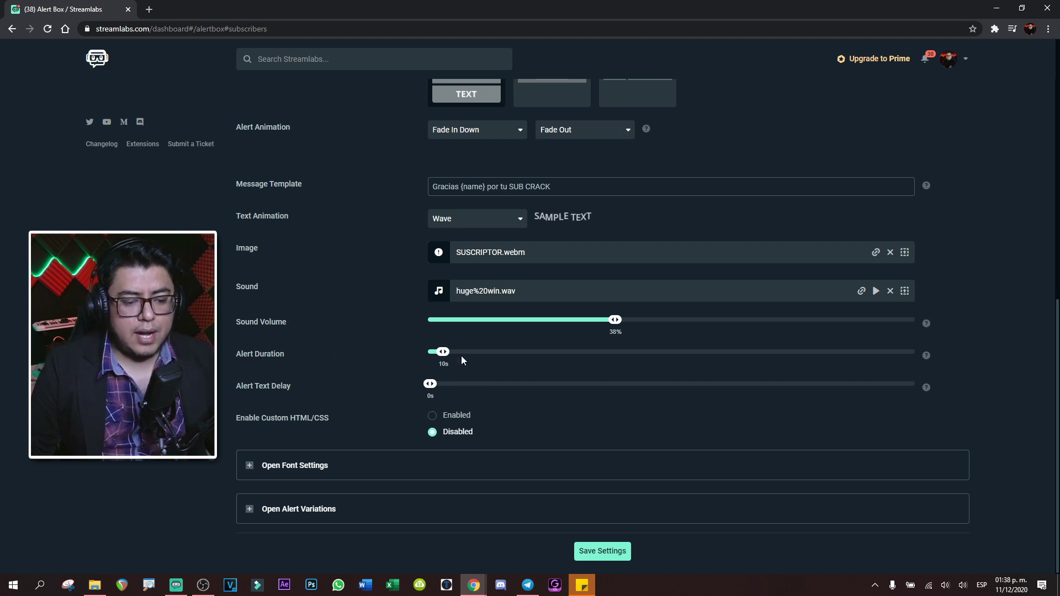
Set the subscriber alert duration to 10 s and save the settings.
left_click_drag(449, 357, 942, 361)
left_click_drag(558, 359, 439, 357)
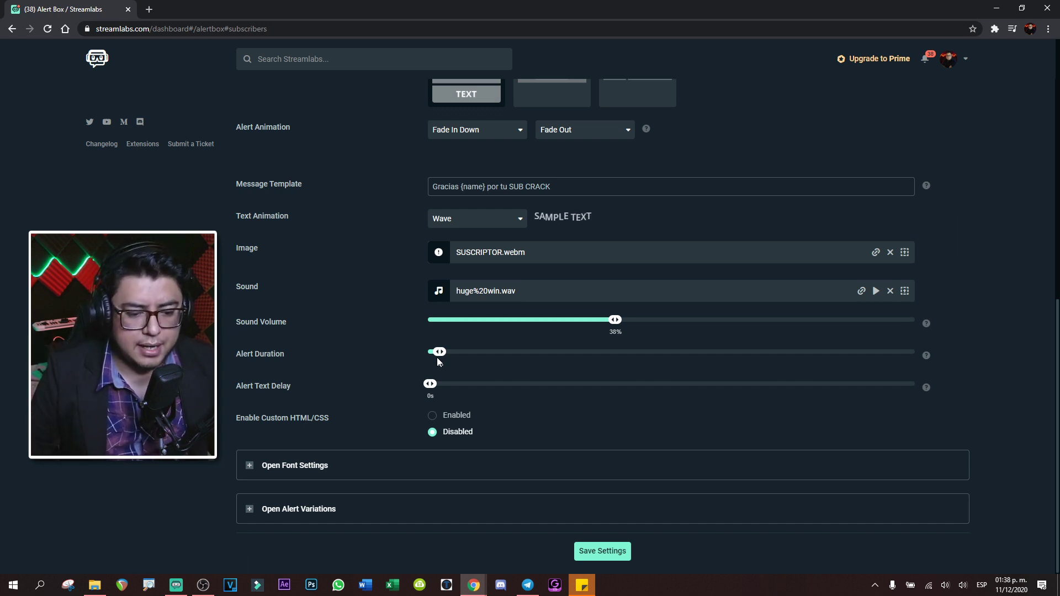
left_click_drag(440, 352, 444, 351)
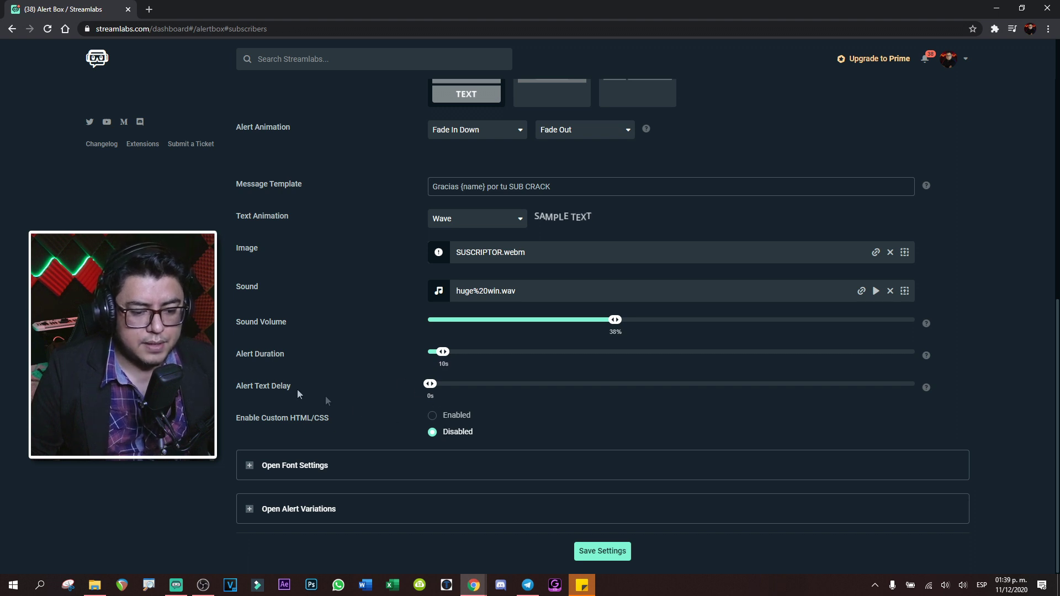
left_click(608, 547)
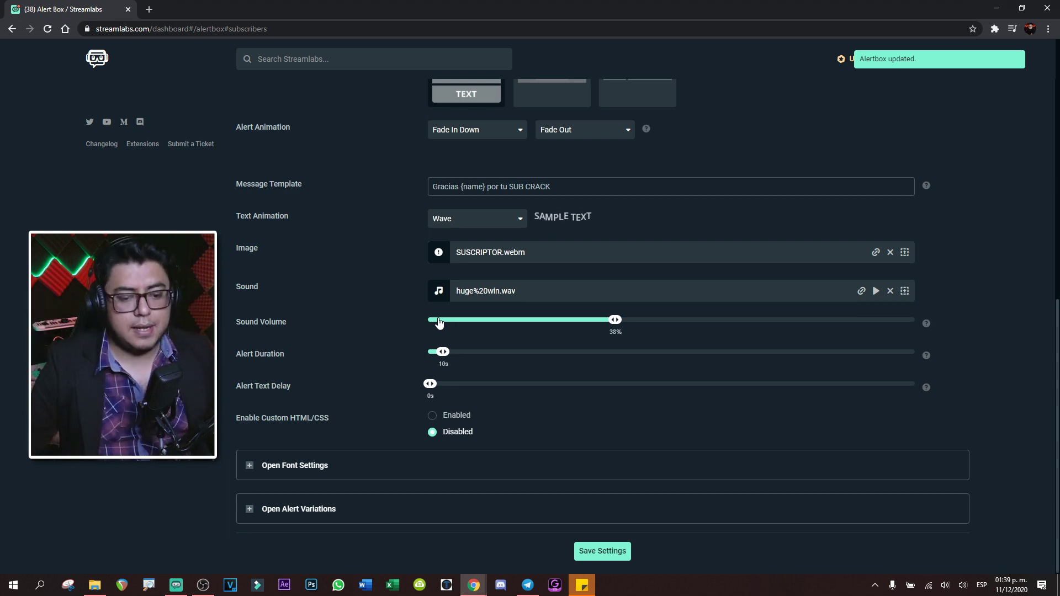
Leave only Subscribers enabled among the alert types of the widget URL and copy that URL.
scroll(249, 331, "up", 8)
scroll(302, 413, "down", 2)
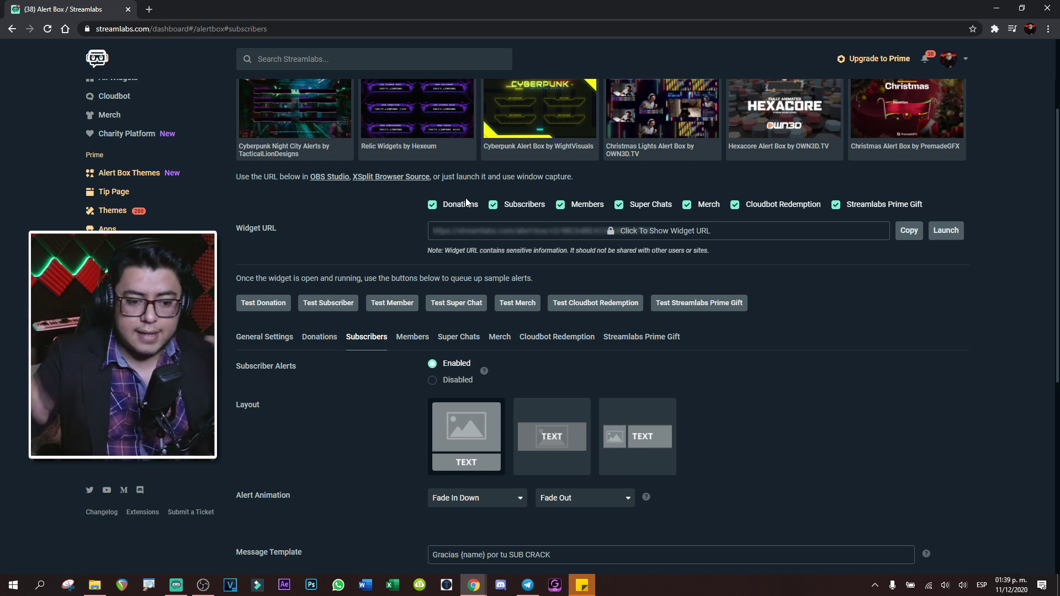
left_click(433, 208)
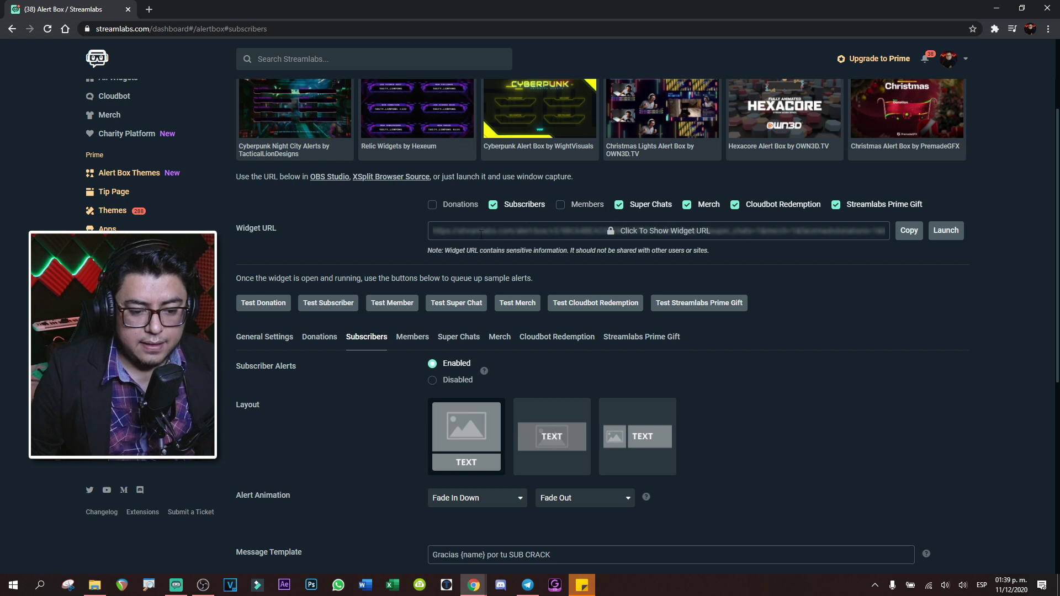
left_click_drag(424, 218, 896, 256)
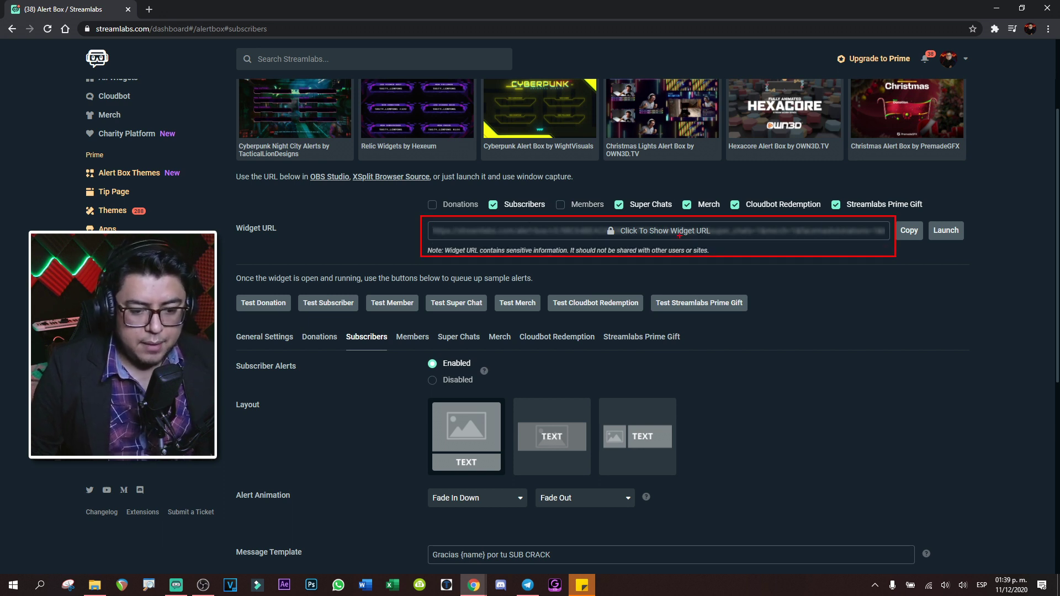
key("Escape")
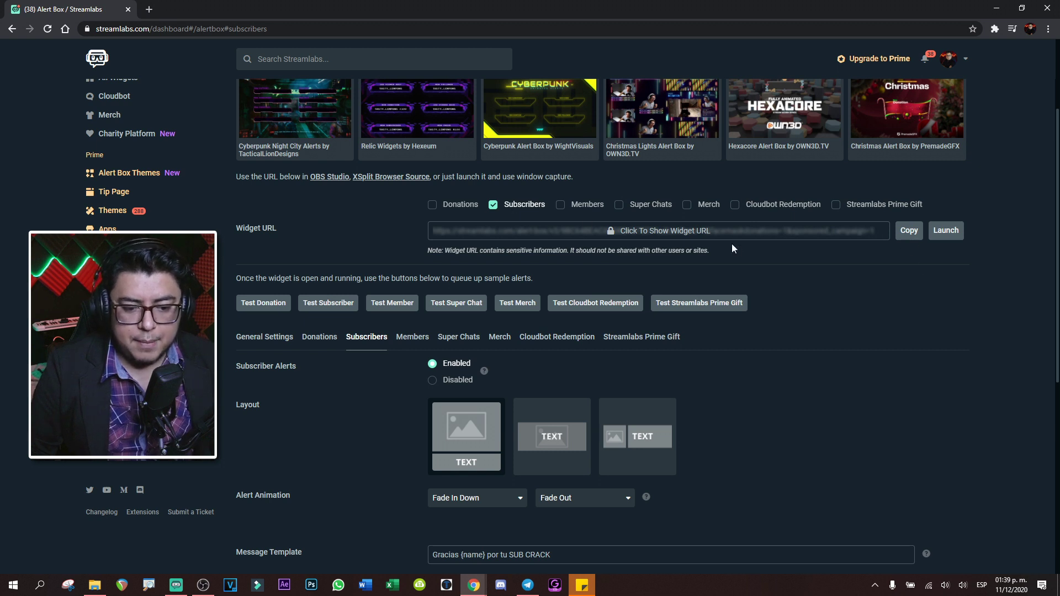
left_click(909, 230)
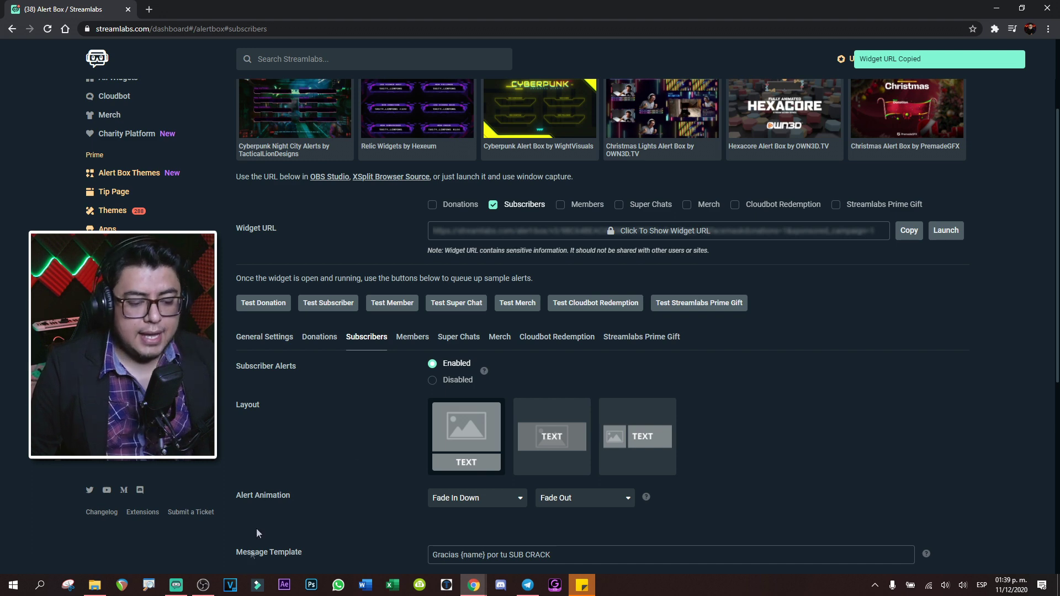
Switch to OBS and add a new browser source named "alertas" to the 01 CAM scene.
left_click(204, 586)
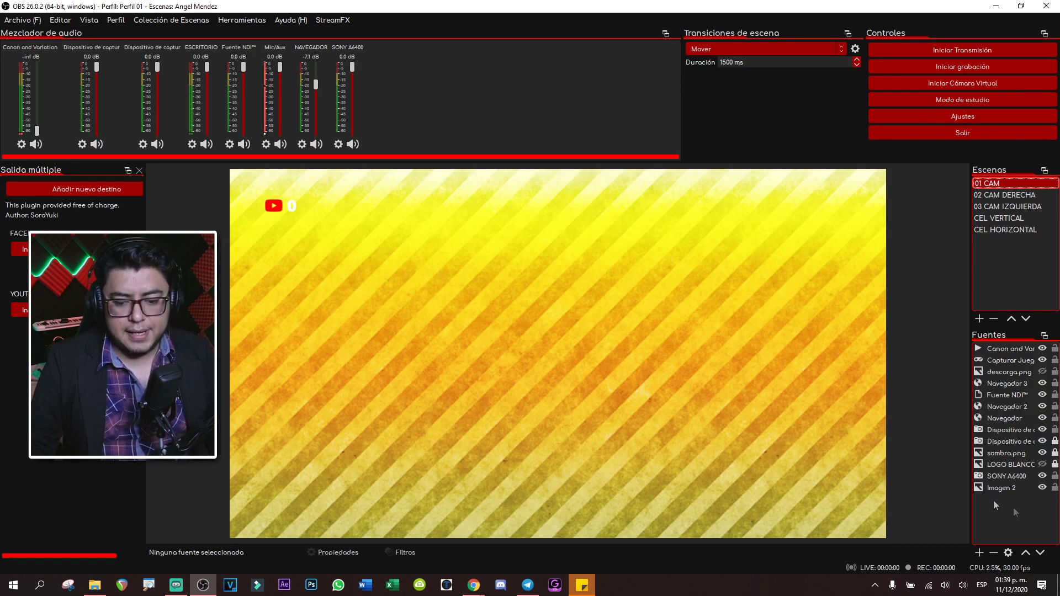
left_click(979, 554)
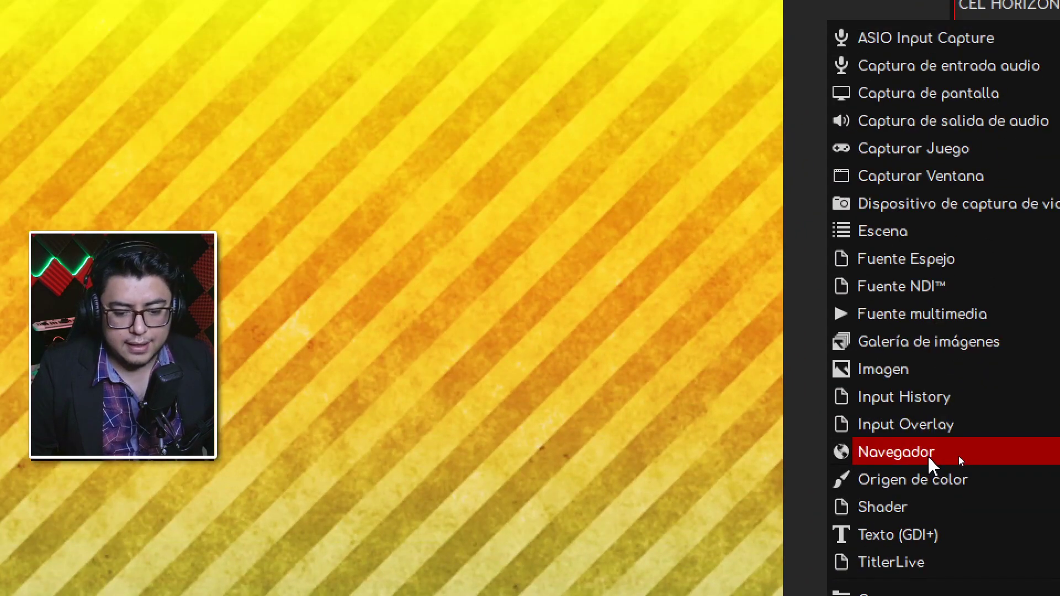
left_click(959, 456)
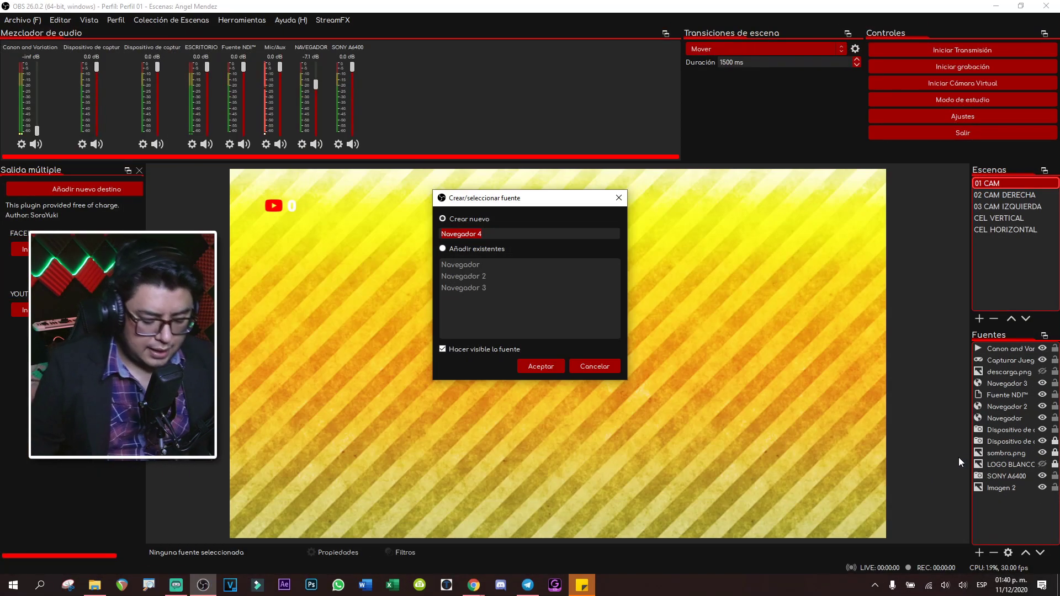
type("o")
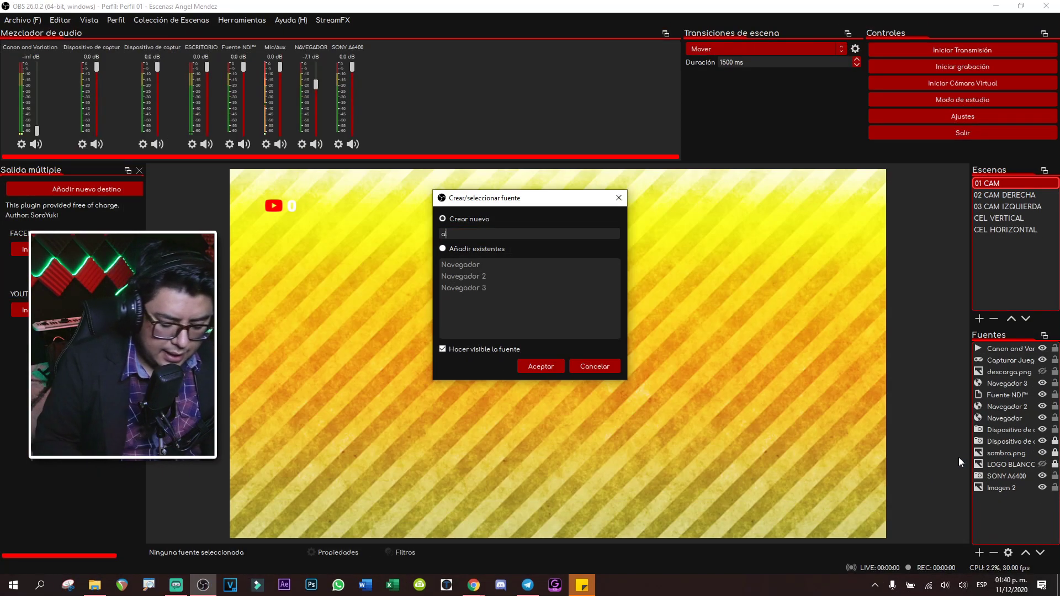
left_click(537, 367)
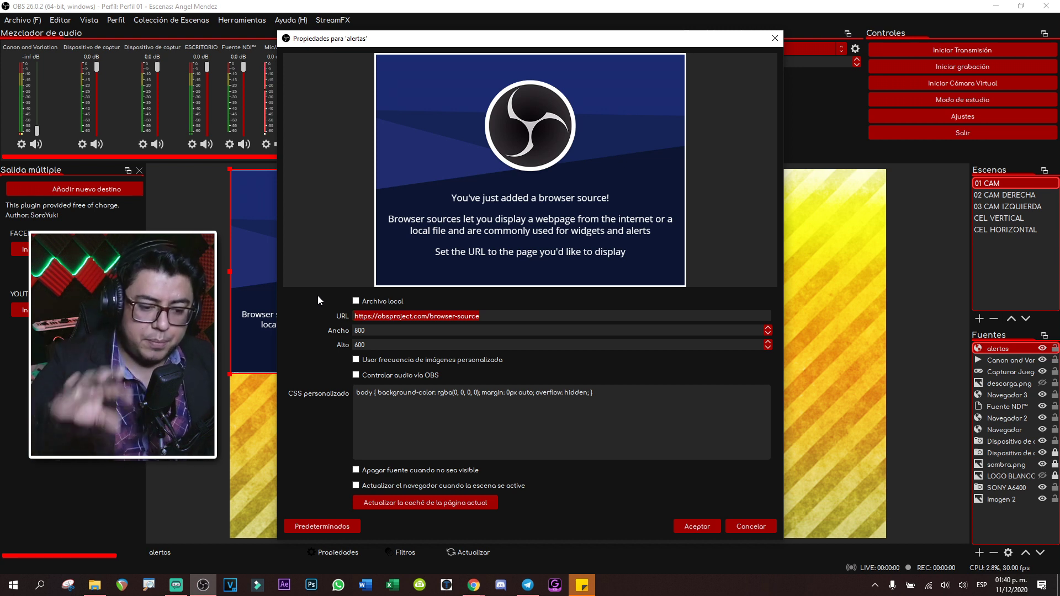
Paste the private widget URL as the source's address, set its size to 1920 by 1080, and accept the properties.
key("ctrl+v")
double_click(376, 334)
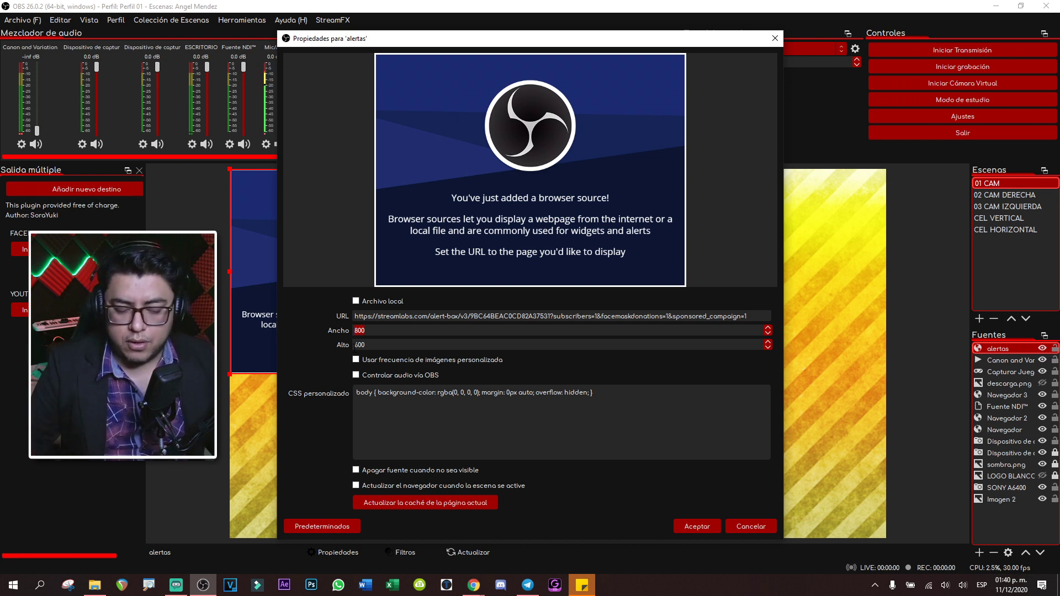
type("108")
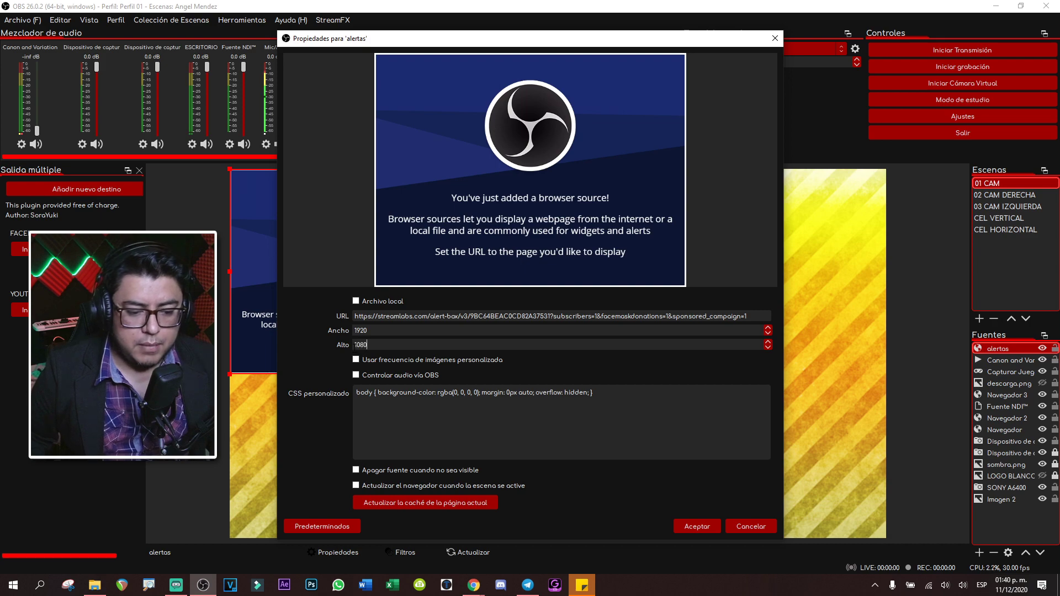
left_click(697, 526)
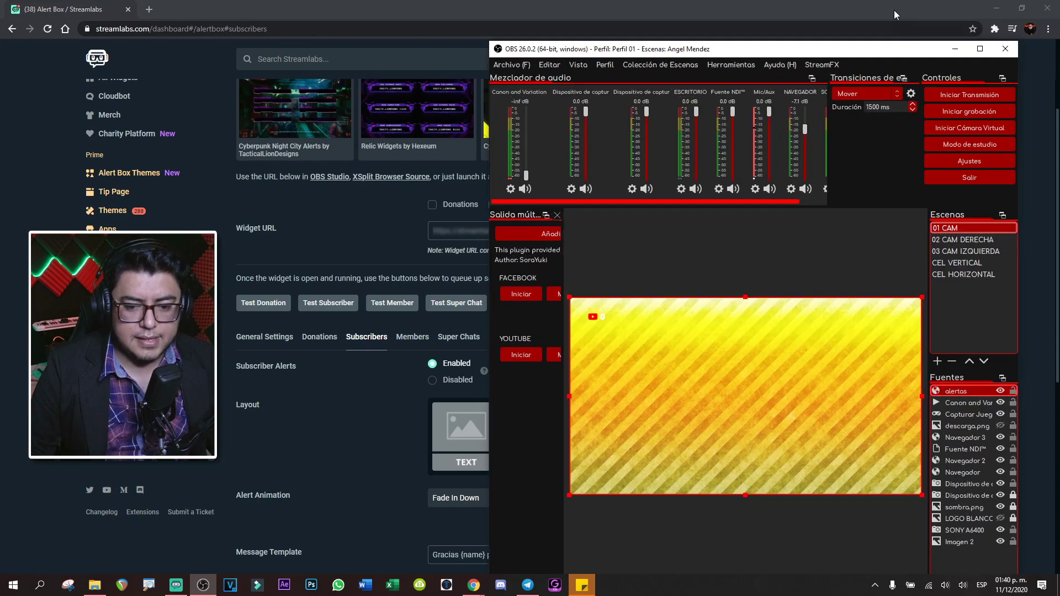
Place the Streamlabs browser window beside OBS and send a test subscriber alert.
left_click_drag(894, 10, 337, 55)
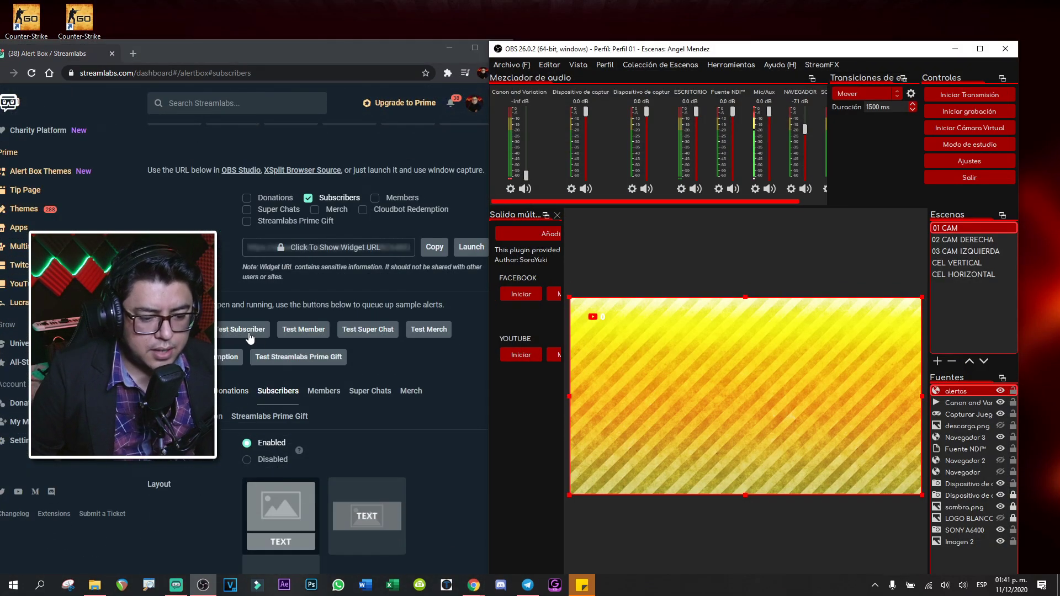
left_click(249, 330)
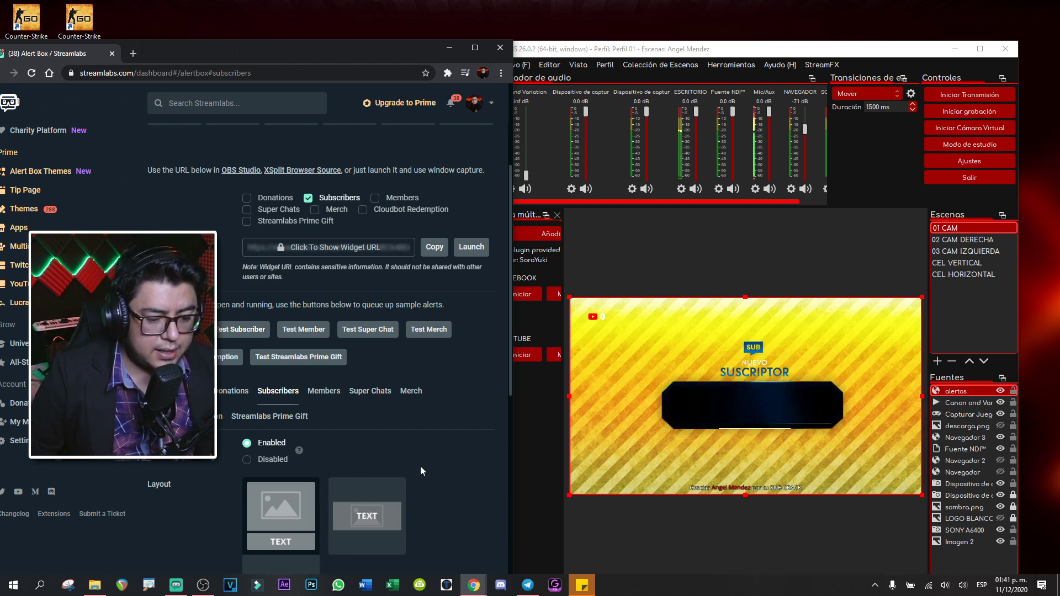
Set the subscriber alert layout to text over the image, save the settings, and test the alert beside OBS.
scroll(362, 486, "down", 3)
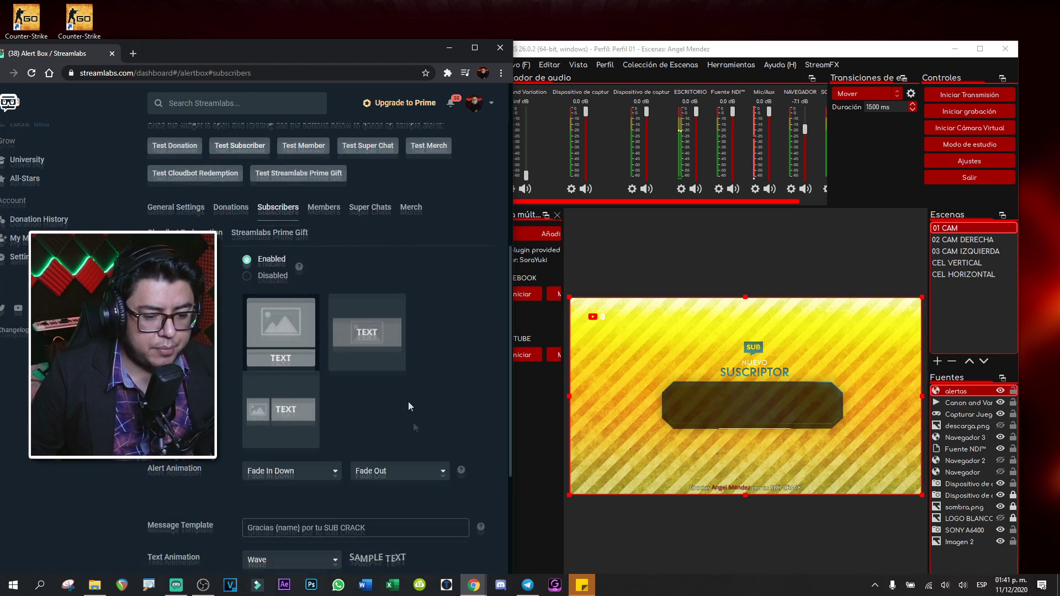
left_click(370, 336)
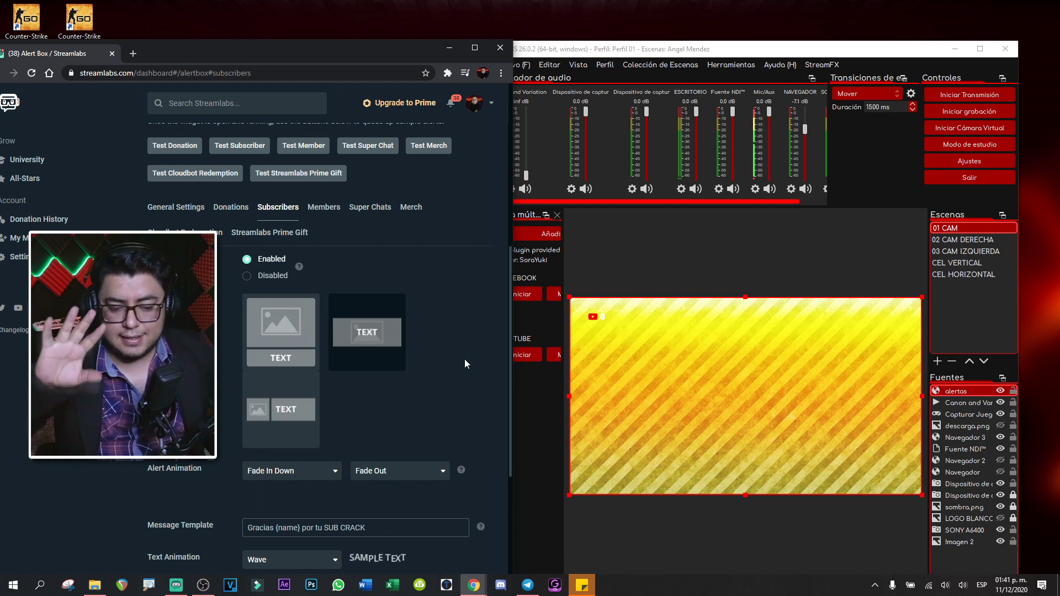
scroll(328, 371, "down", 1)
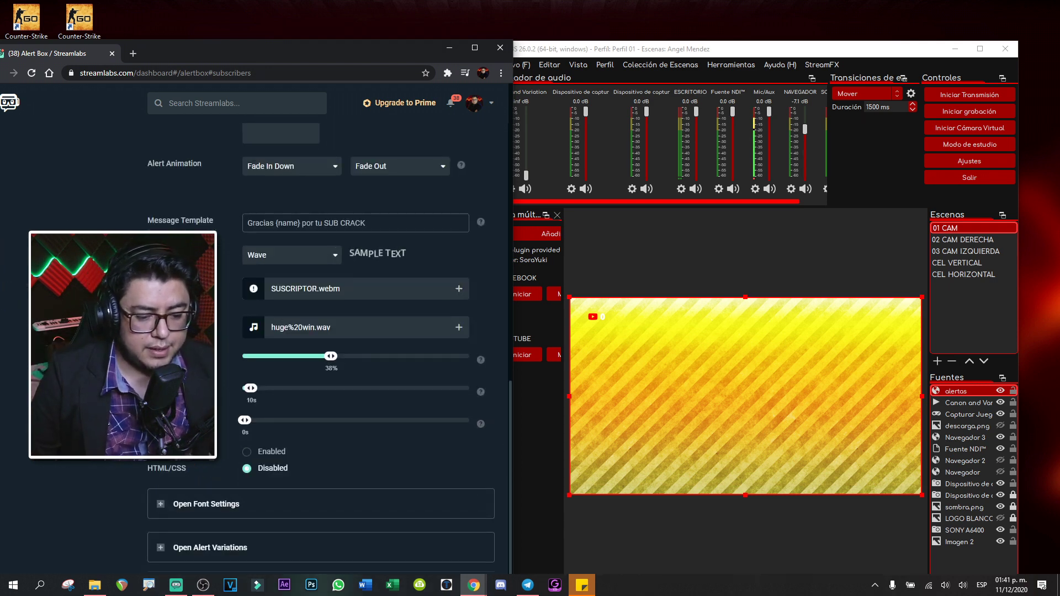
left_click(474, 51)
left_click(599, 550)
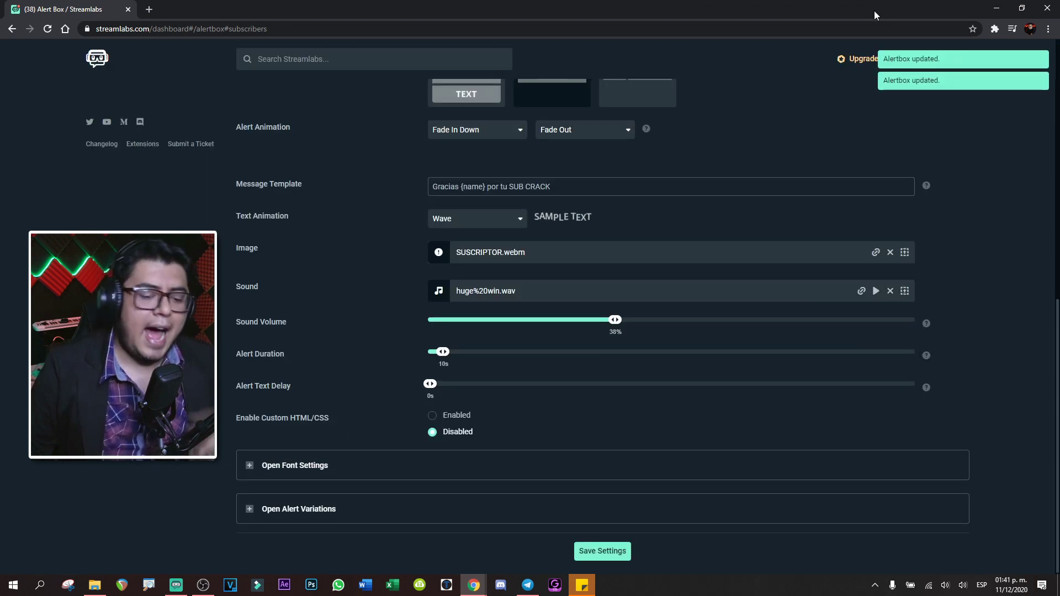
left_click_drag(874, 11, 3, 165)
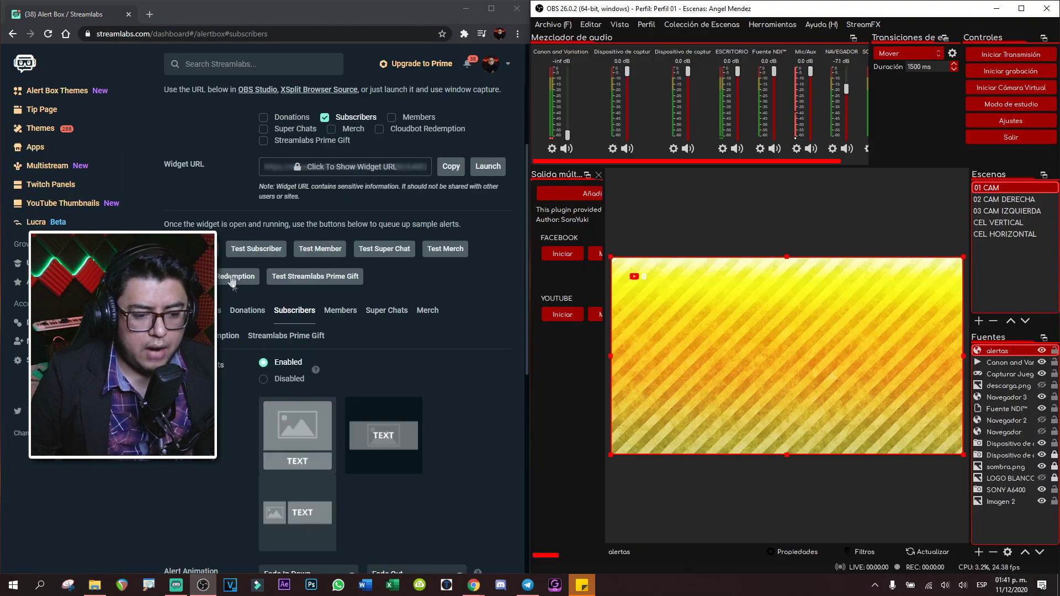
left_click(255, 251)
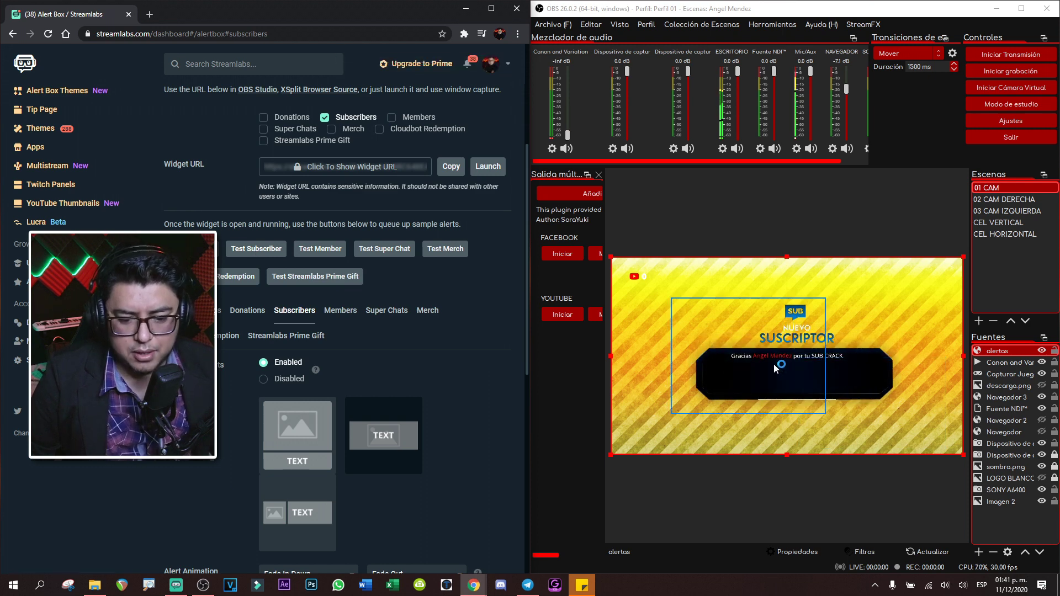
Set the subscriber alert's font size to 54 px in the font settings, save, and send another test alert.
scroll(440, 406, "down", 8)
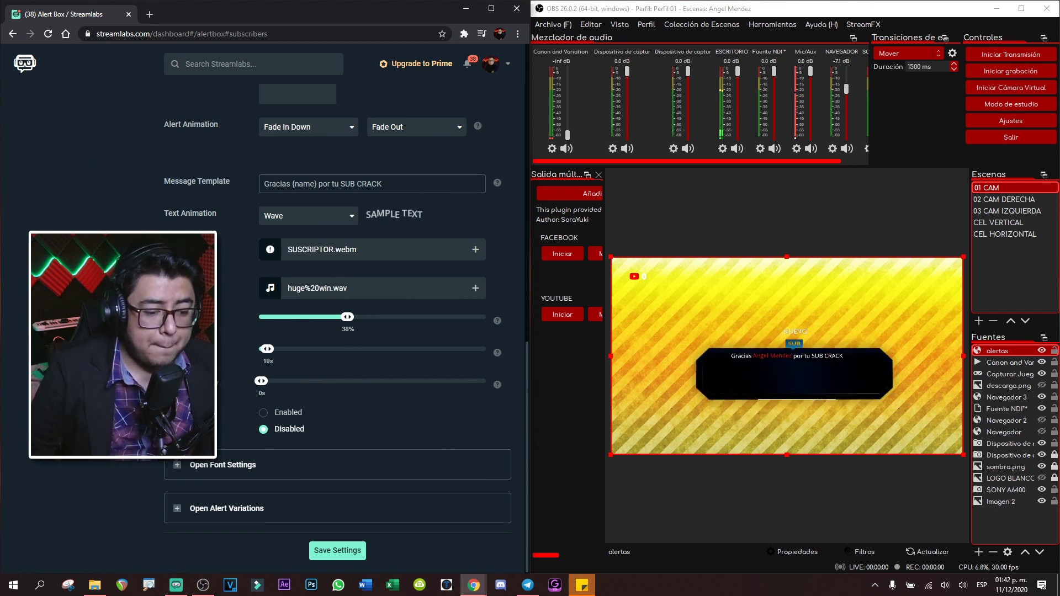
left_click(176, 465)
scroll(226, 380, "down", 3)
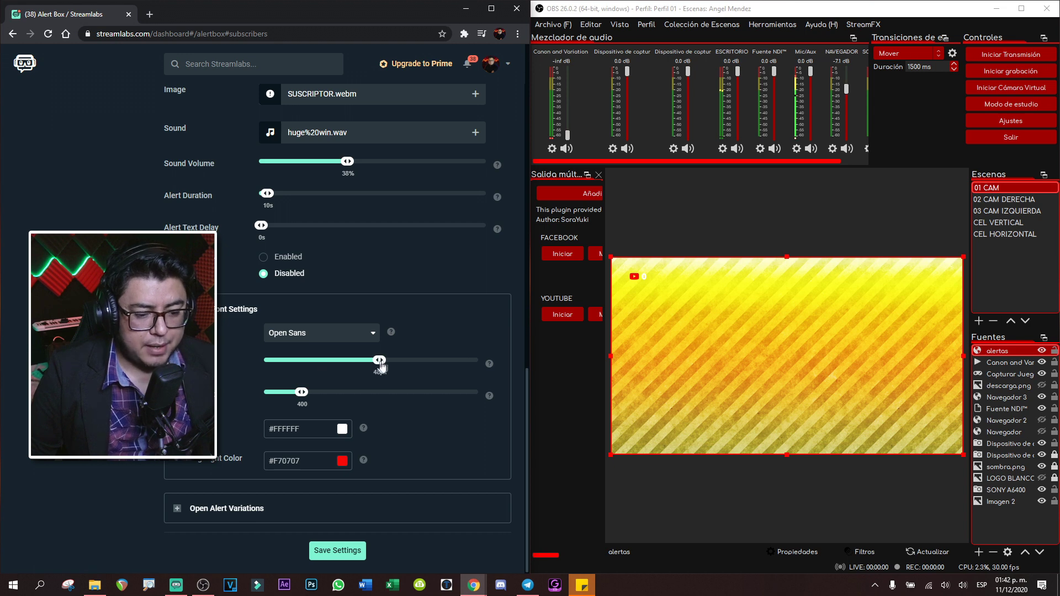
left_click(336, 550)
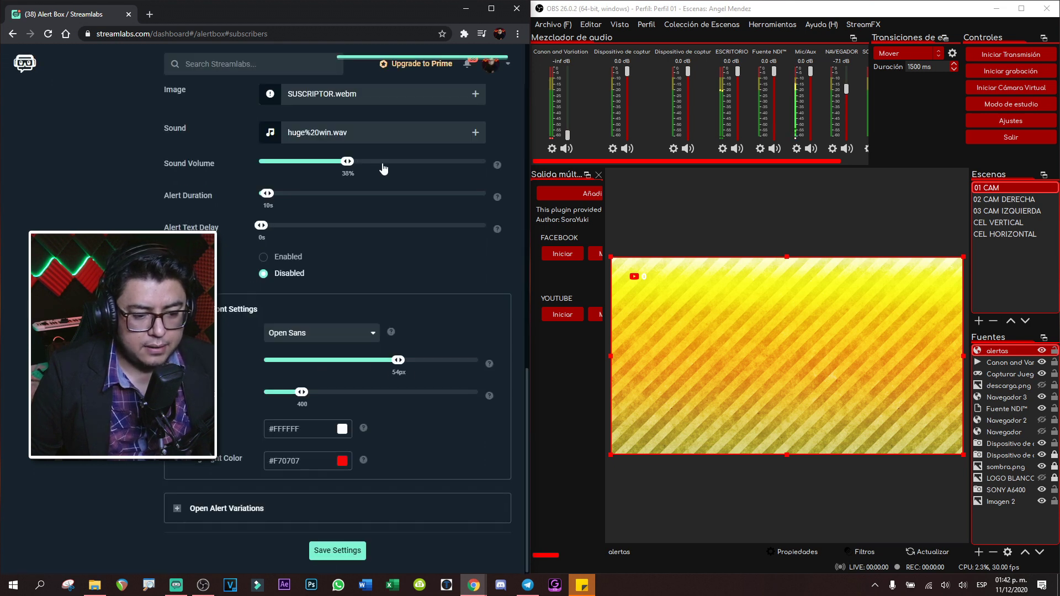
scroll(331, 249, "up", 10)
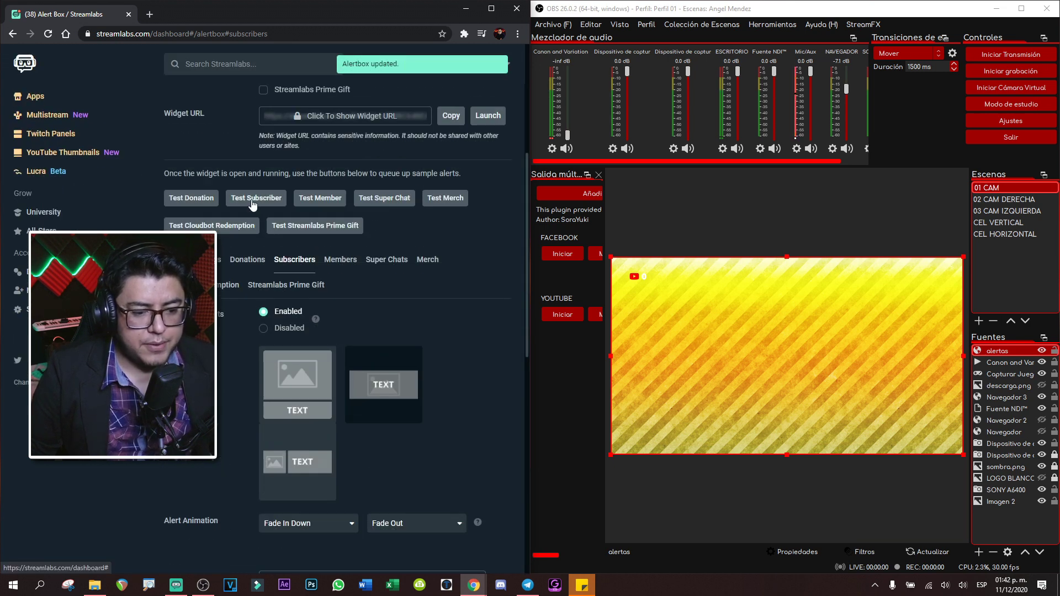
left_click(253, 199)
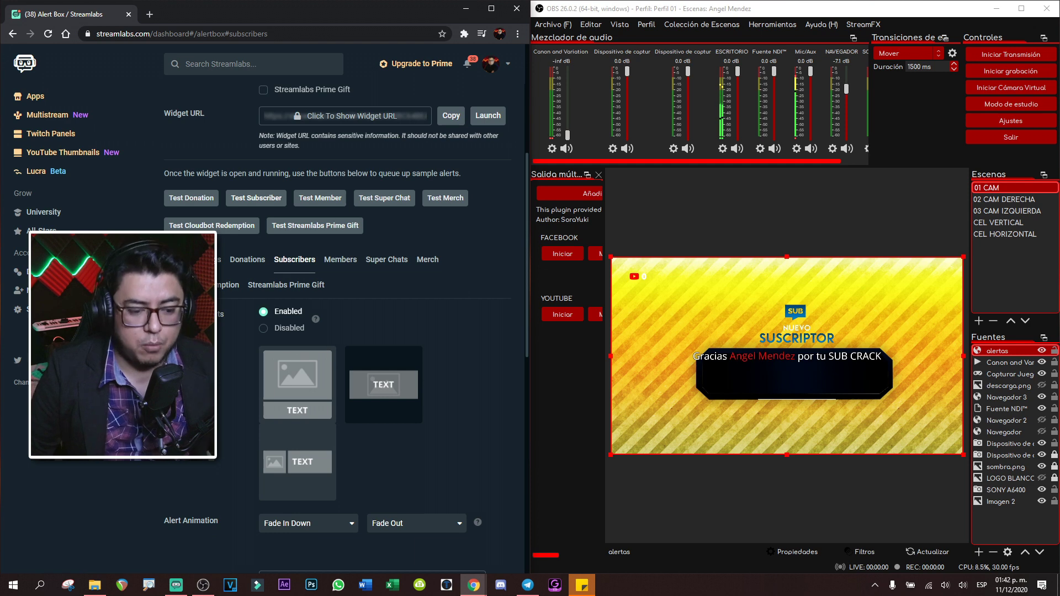
Set the alert's font size to 68 px and its text highlight color to #1F09EA, save, and test it.
scroll(250, 340, "down", 10)
left_click_drag(398, 360, 433, 367)
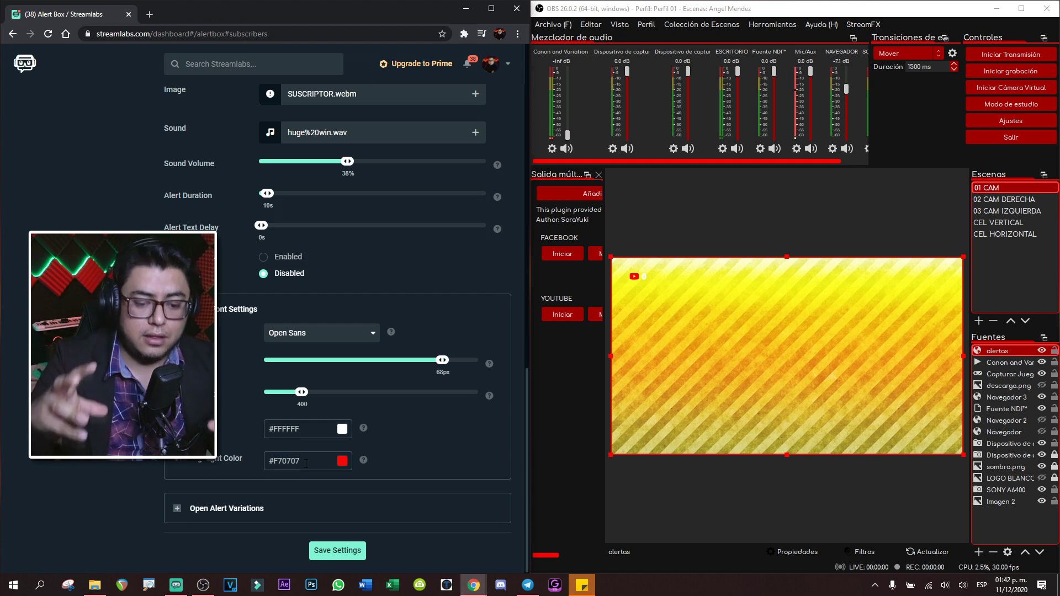
left_click(342, 462)
left_click(350, 555)
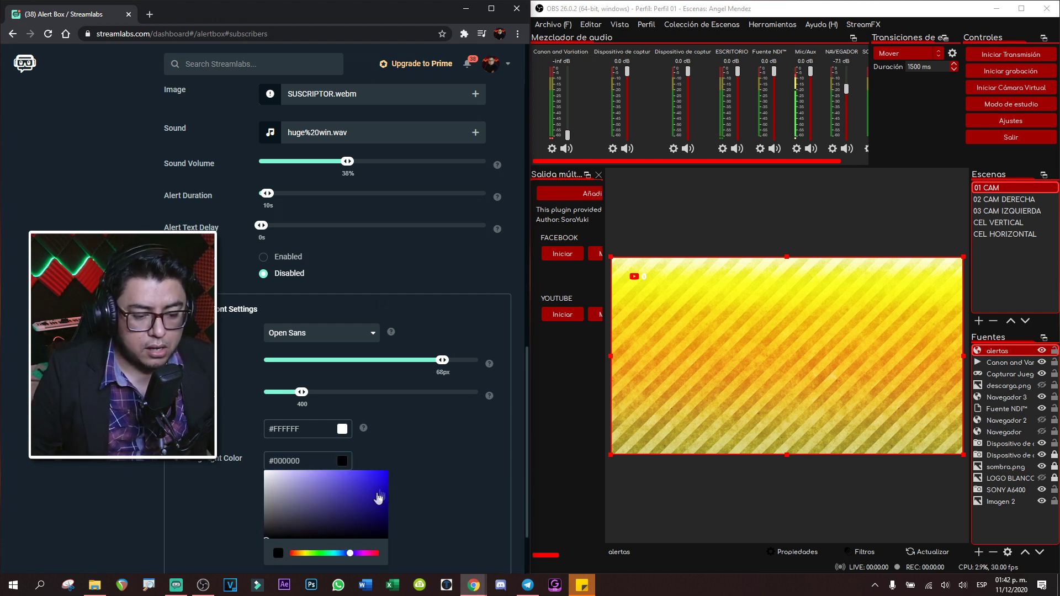
left_click(440, 473)
left_click(337, 550)
left_click(337, 550)
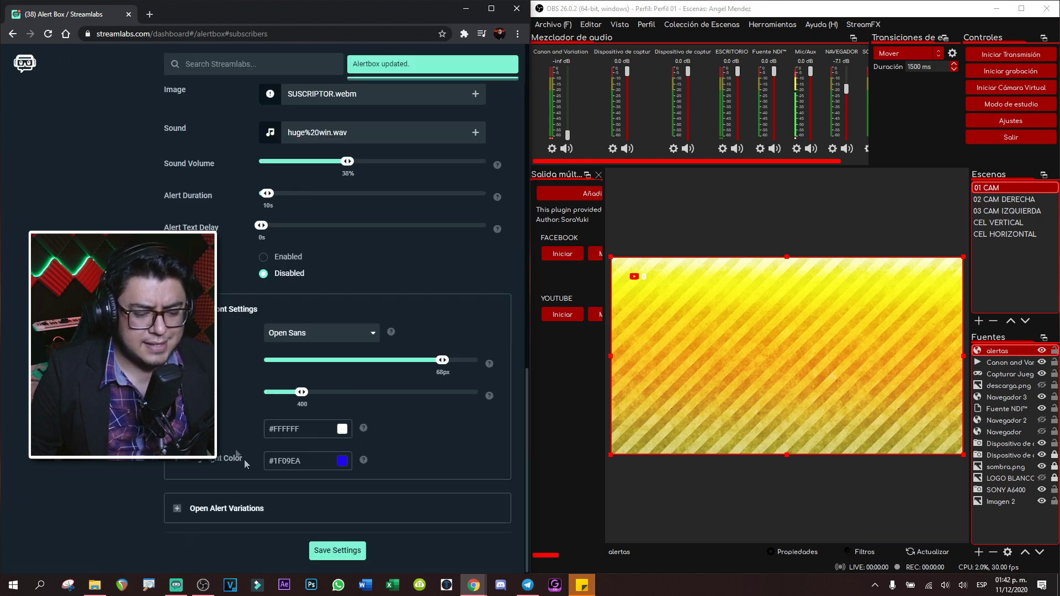
scroll(249, 387, "up", 15)
left_click(249, 293)
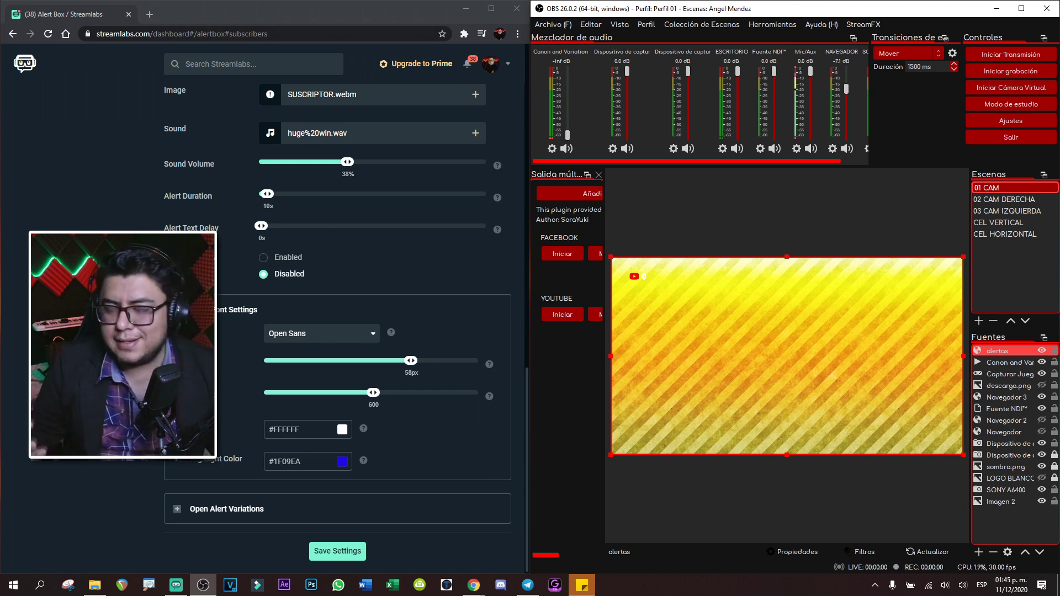
Enable custom HTML/CSS for the subscriber alert, save the settings, and test the alert with the custom code.
left_click(264, 257)
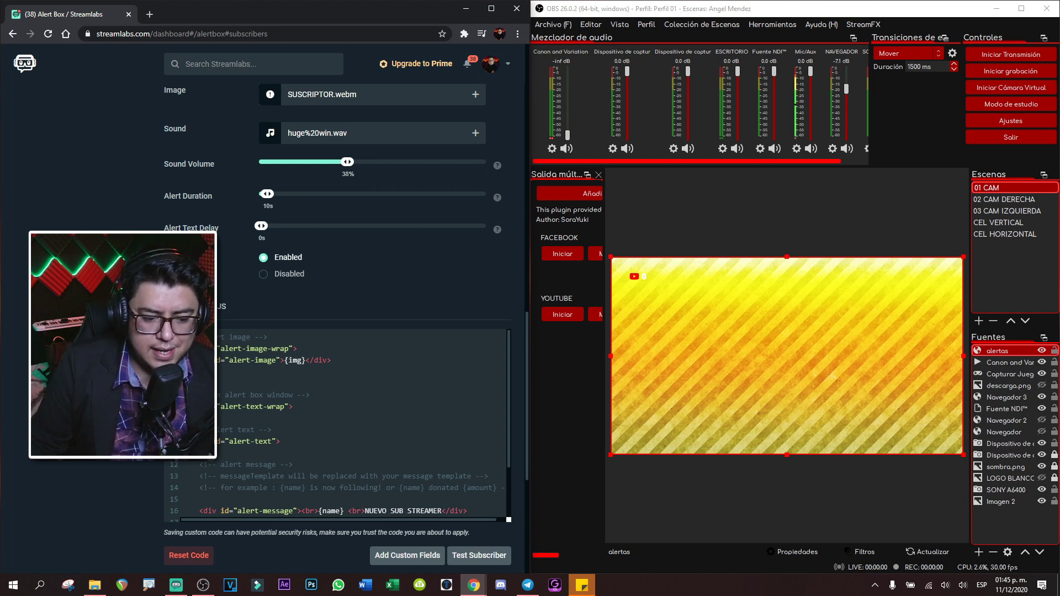
scroll(365, 351, "down", 3)
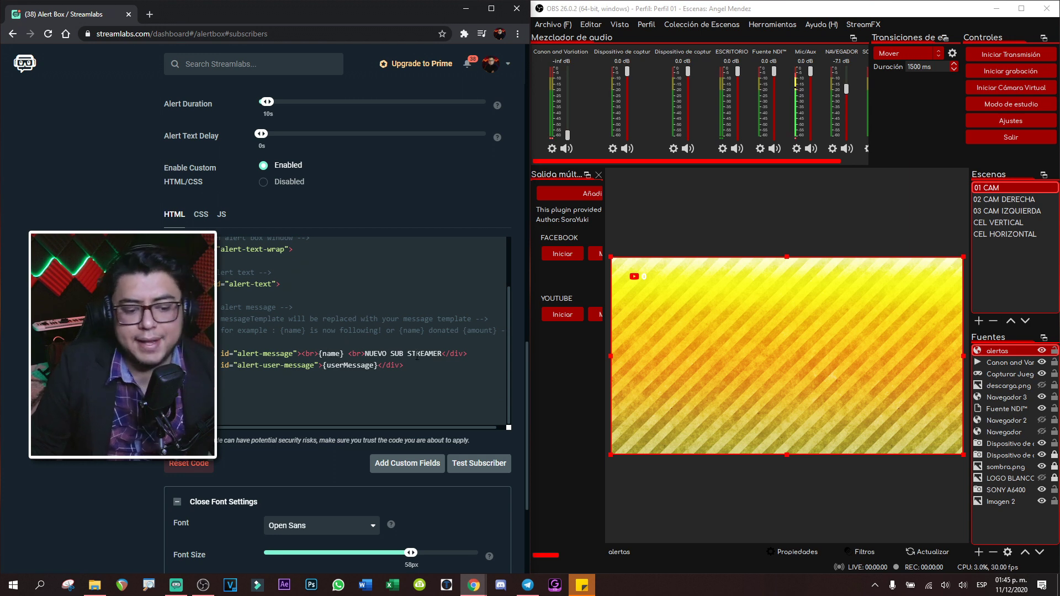
scroll(402, 513, "down", 4)
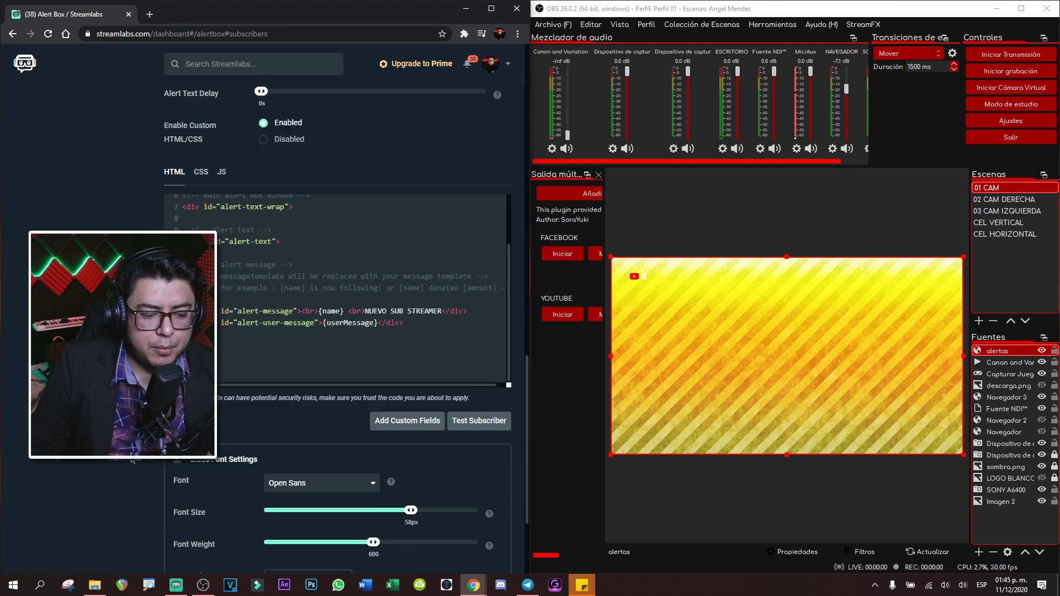
left_click(336, 552)
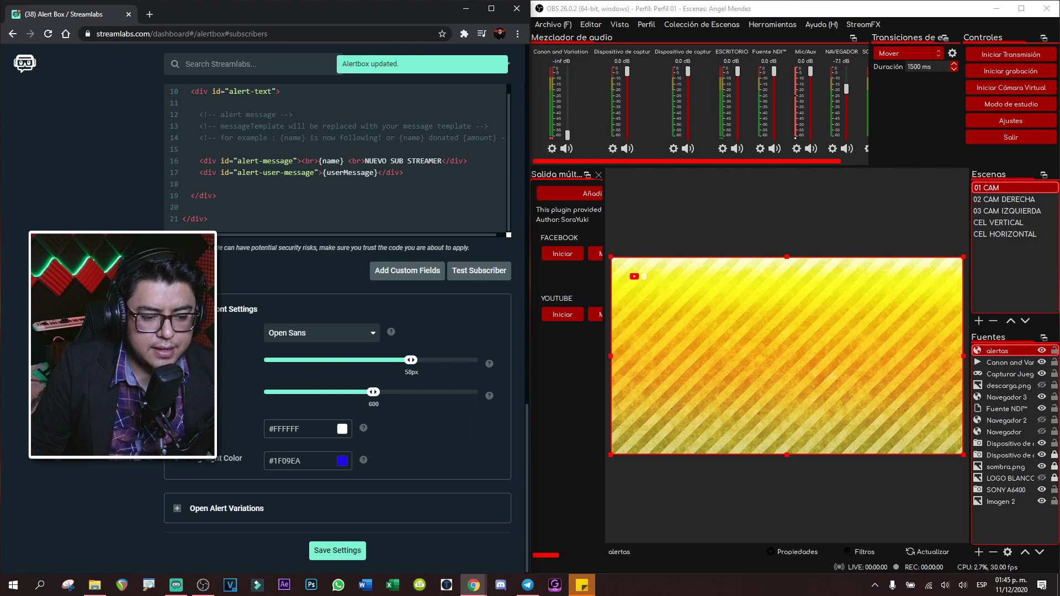
scroll(461, 409, "up", 3)
left_click(474, 457)
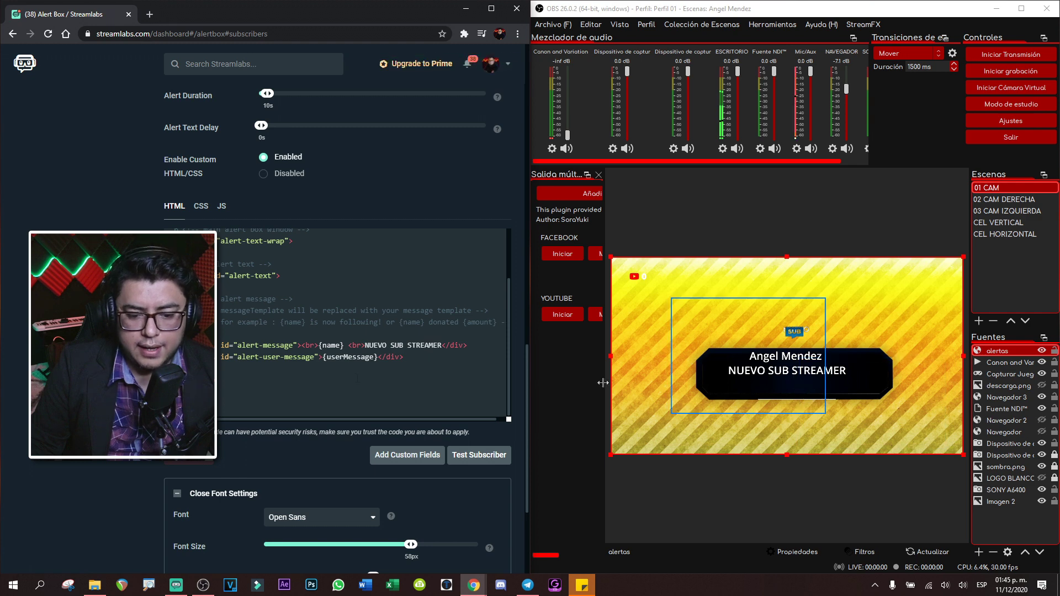
Disable custom HTML/CSS for the subscriber alert and save the settings.
left_click(263, 174)
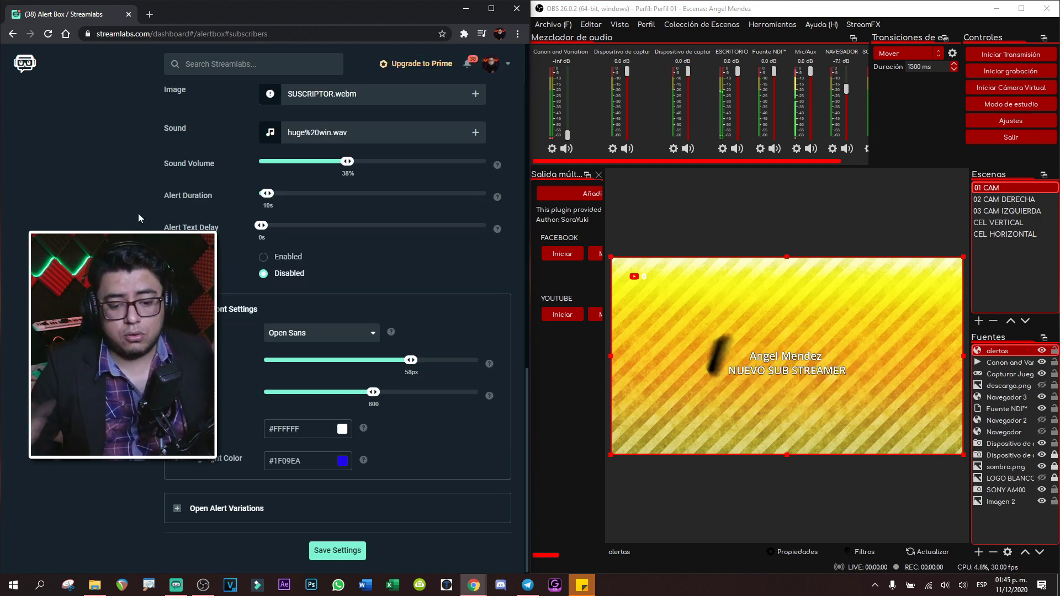
scroll(138, 213, "up", 10)
left_click(238, 197)
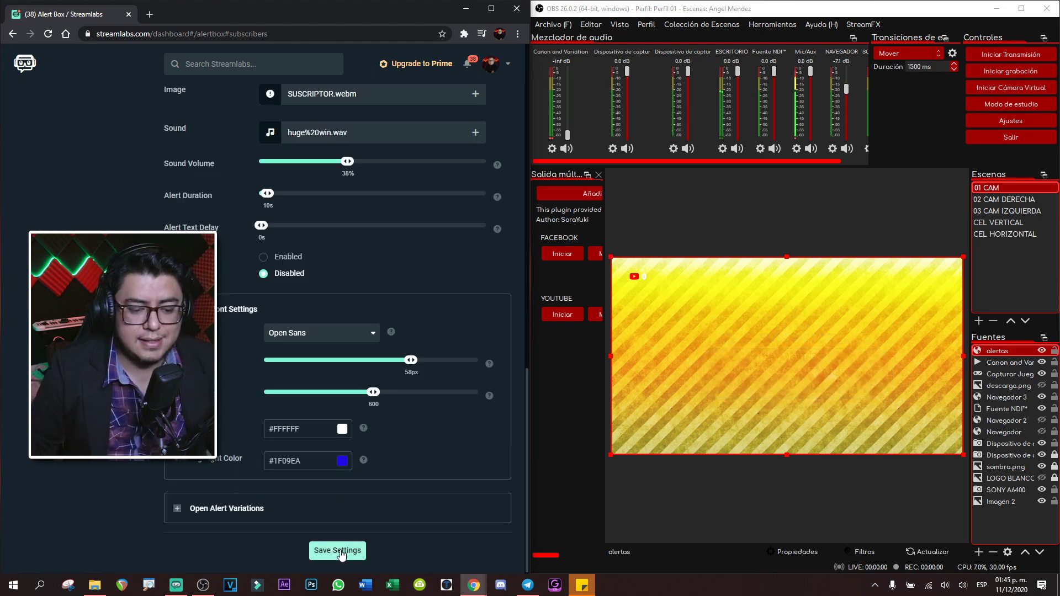
left_click(338, 551)
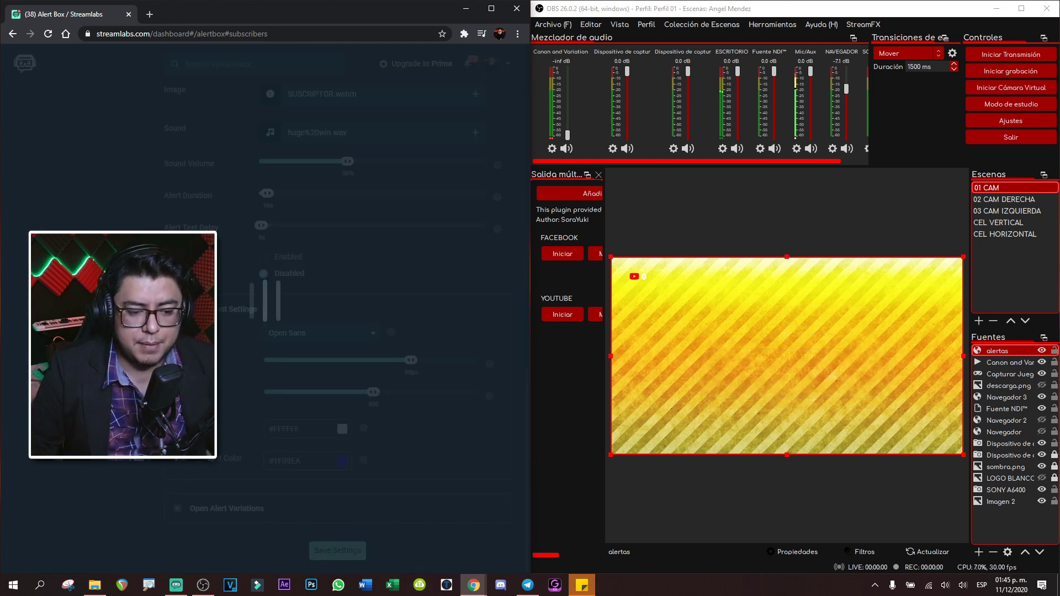